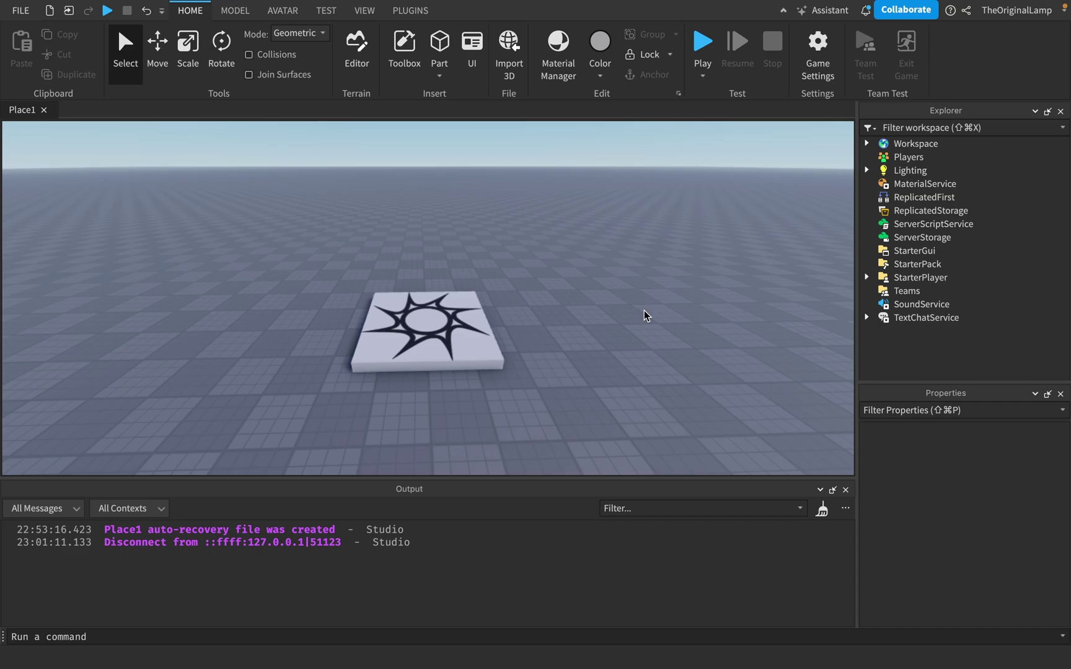
key("w")
right_click_drag(636, 301, 637, 299)
key("s")
key("s")
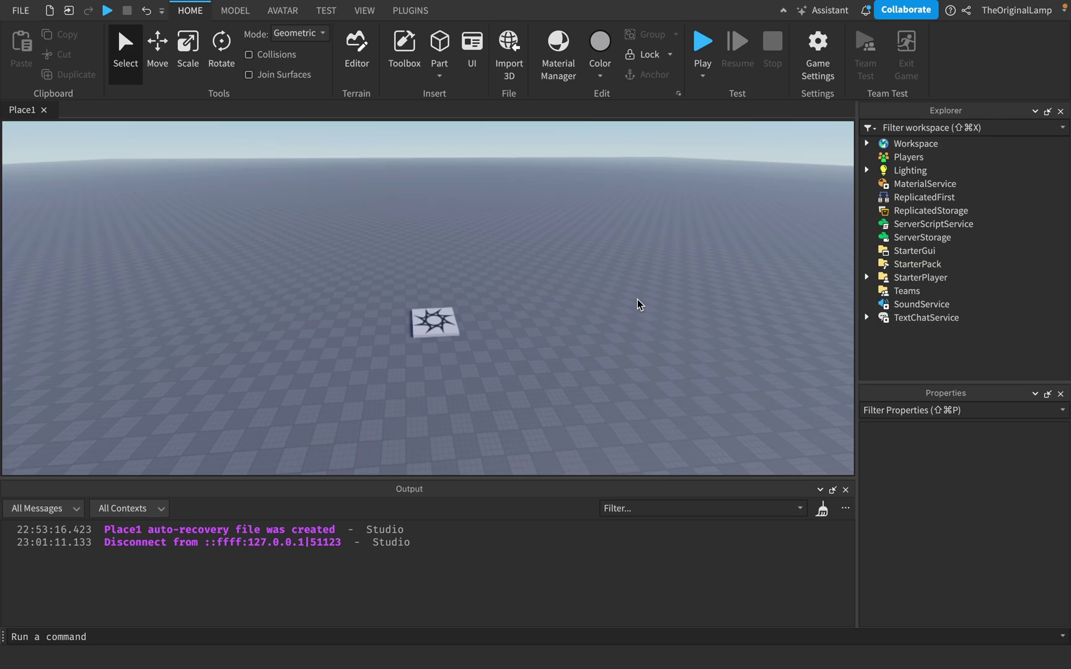
key("w")
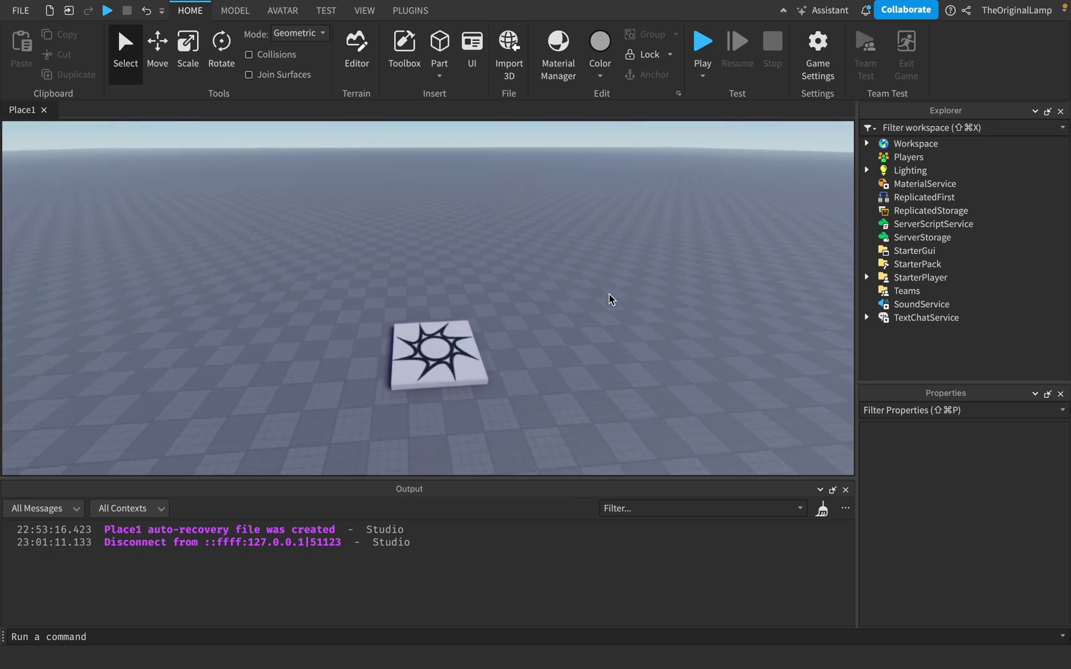
key("w")
right_click_drag(608, 293, 607, 290)
key("s")
key("w")
key("s")
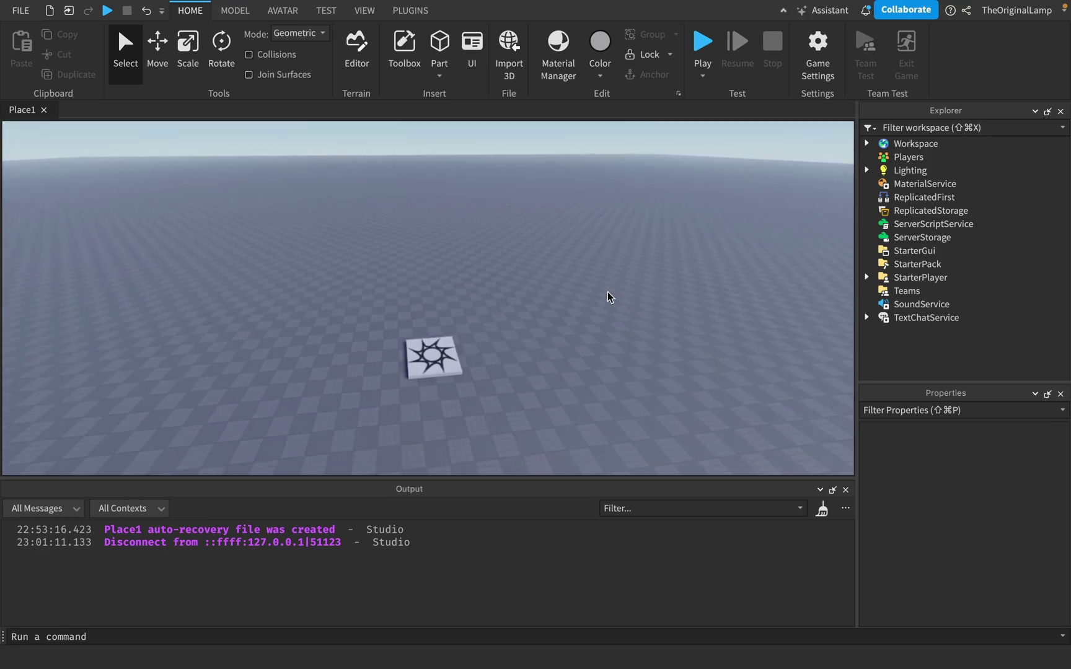
key("w")
right_click_drag(607, 292, 617, 313)
key("s")
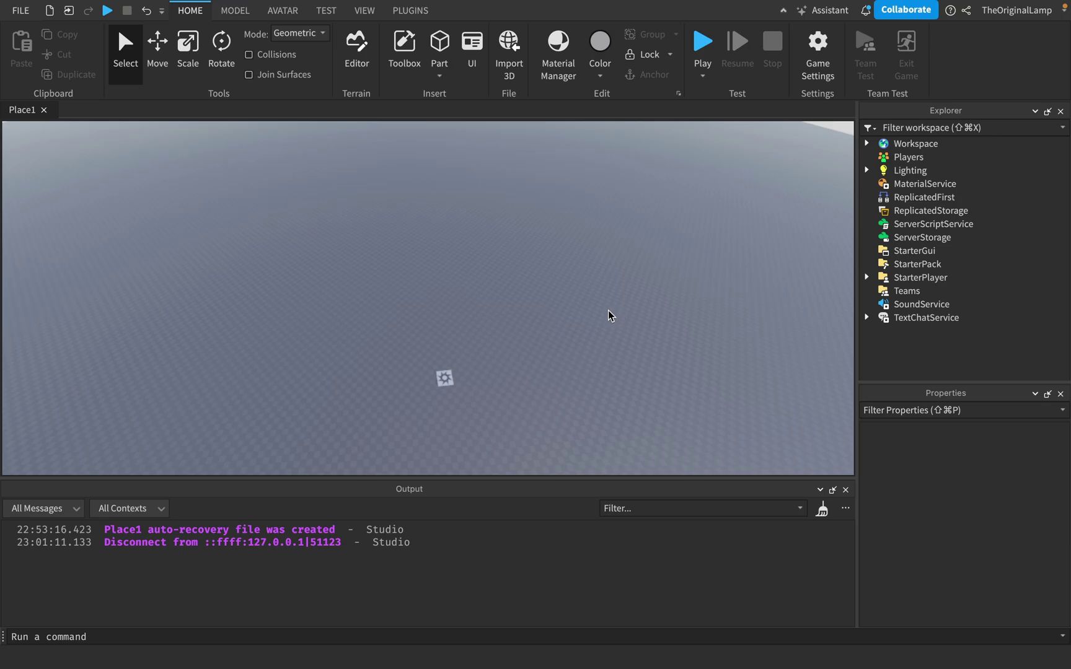
right_click_drag(558, 326, 513, 327)
key("w")
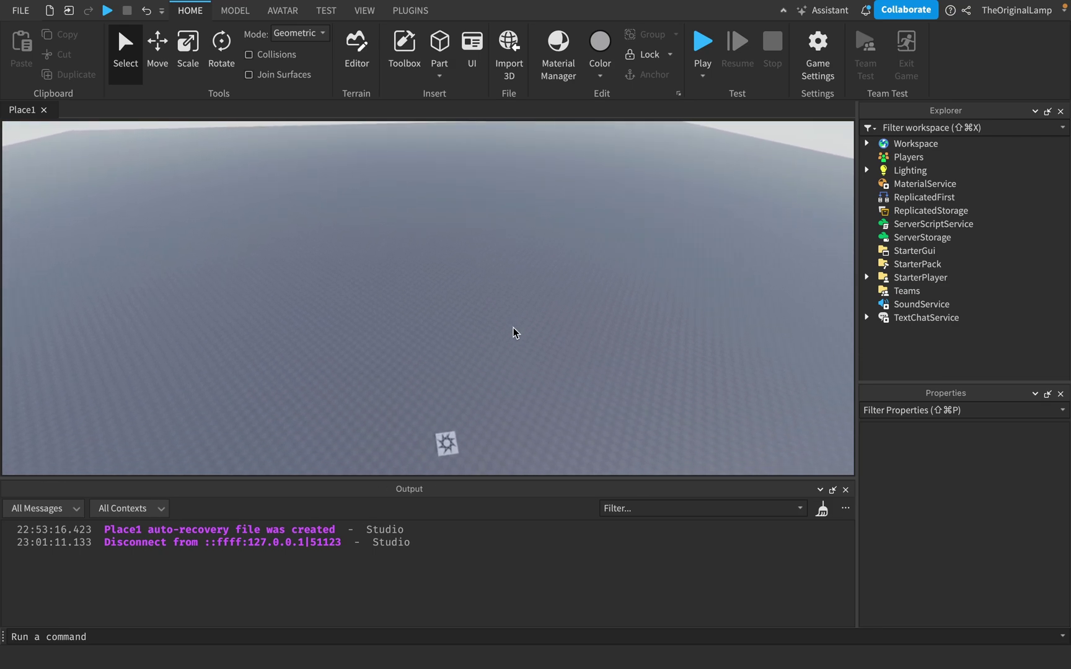
scroll(513, 327, "up", 1)
scroll(513, 346, "down", 5)
right_click_drag(599, 338, 599, 338)
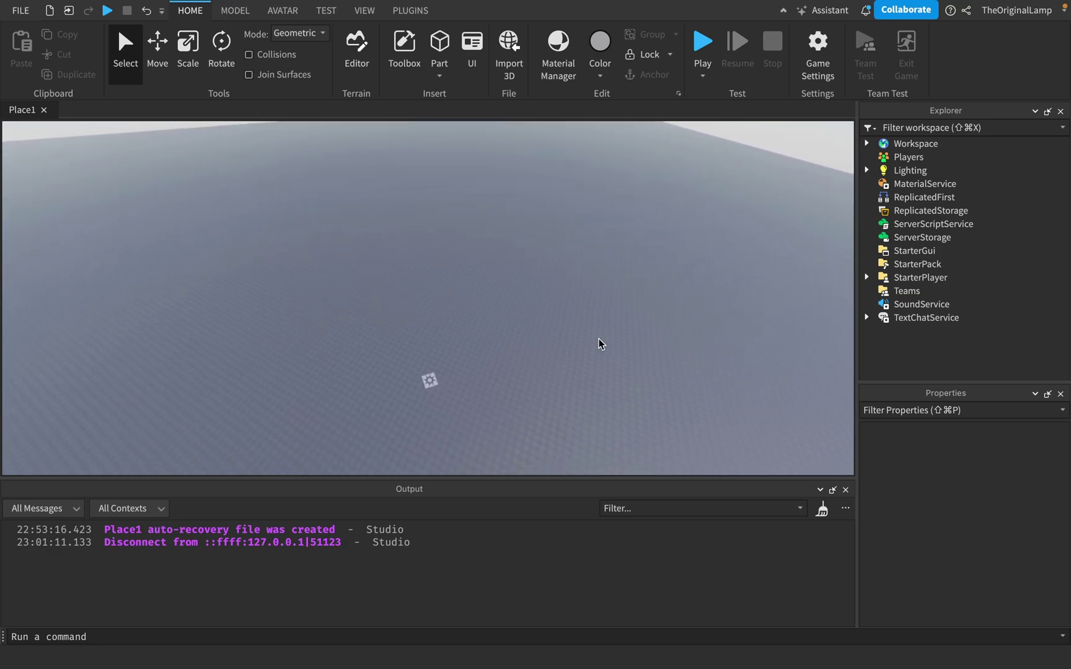
left_click(429, 376)
left_click(514, 318)
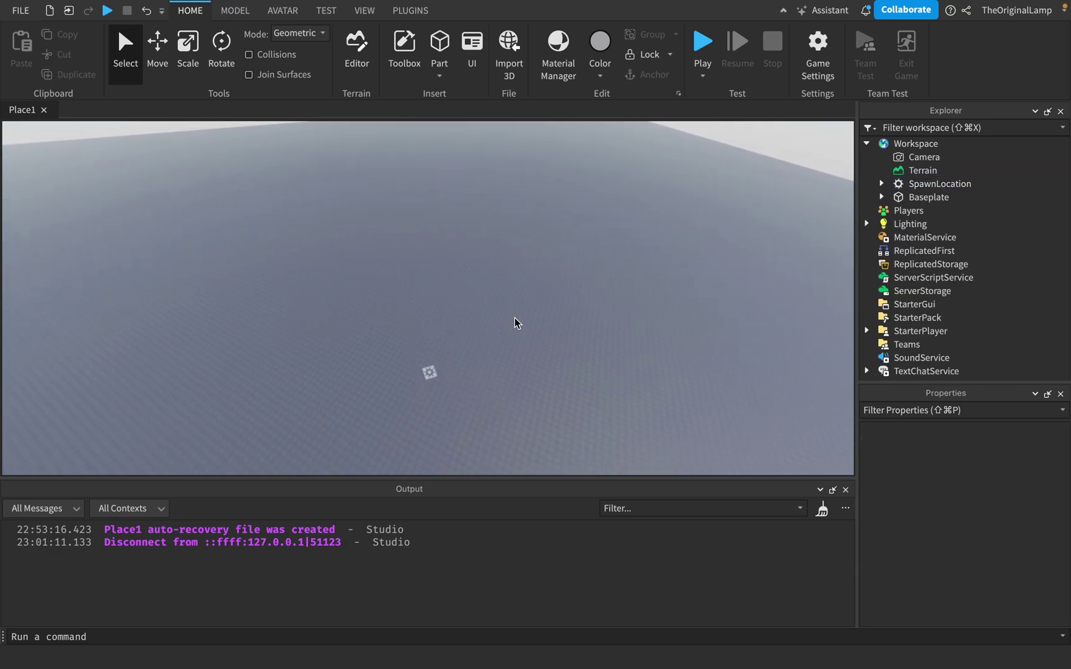
Insert a block part on the baseplate near the spawn location
right_click_drag(515, 319, 515, 319)
left_click_drag(515, 318, 503, 249)
right_click_drag(504, 250, 504, 249)
key("w")
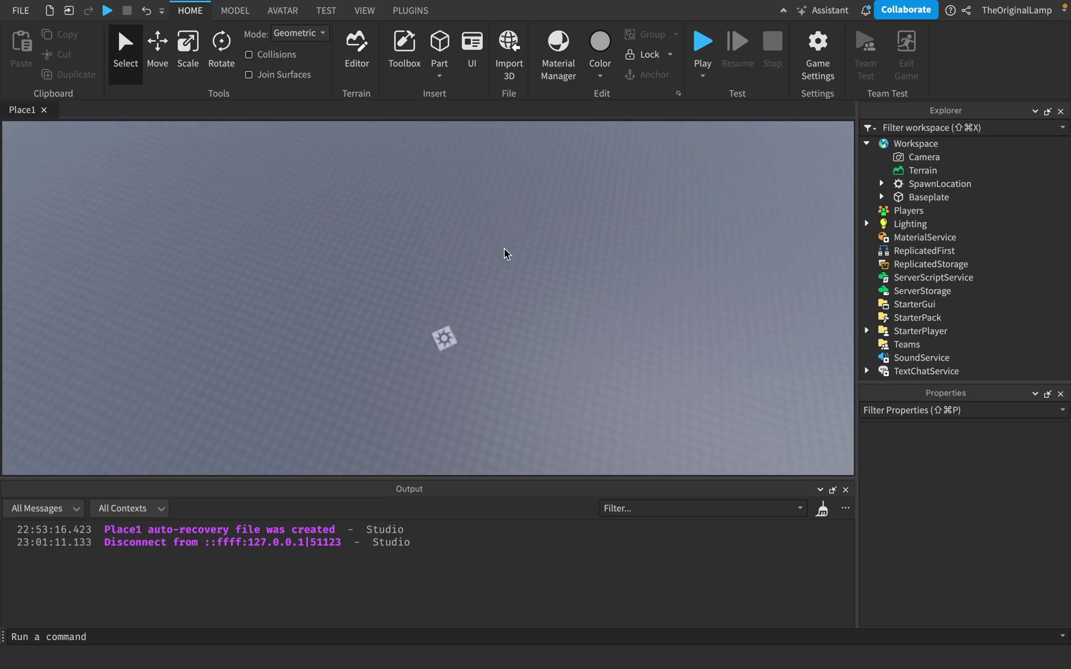
key("w")
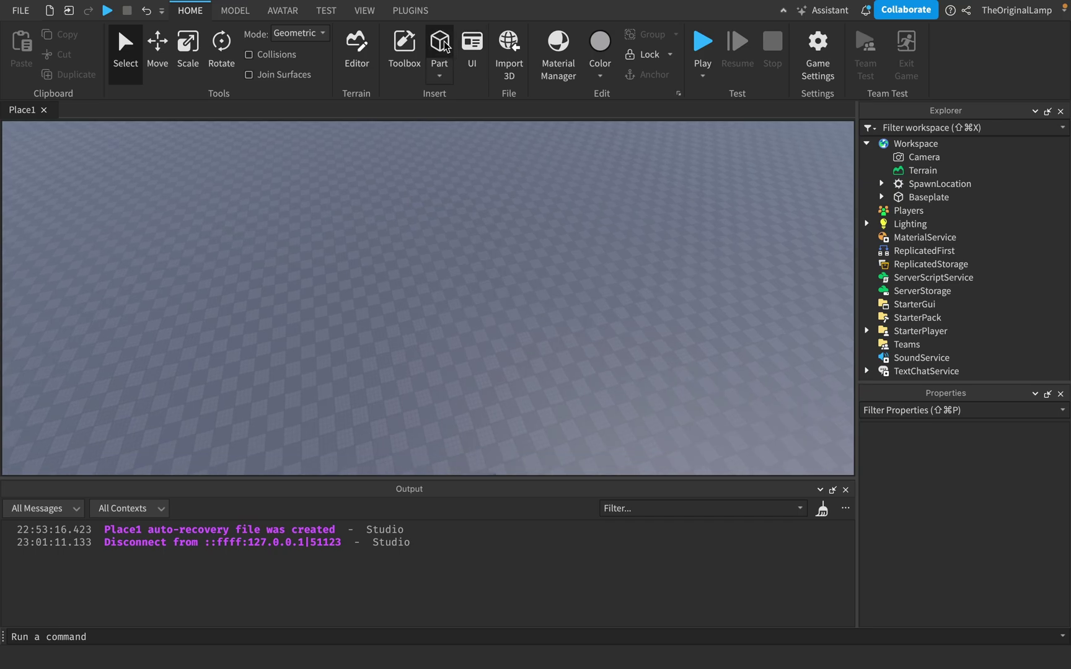
left_click(439, 44)
Scale the part horizontally in both directions into a roughly square slab wider than the spawn location
key("super+2")
key("super+3")
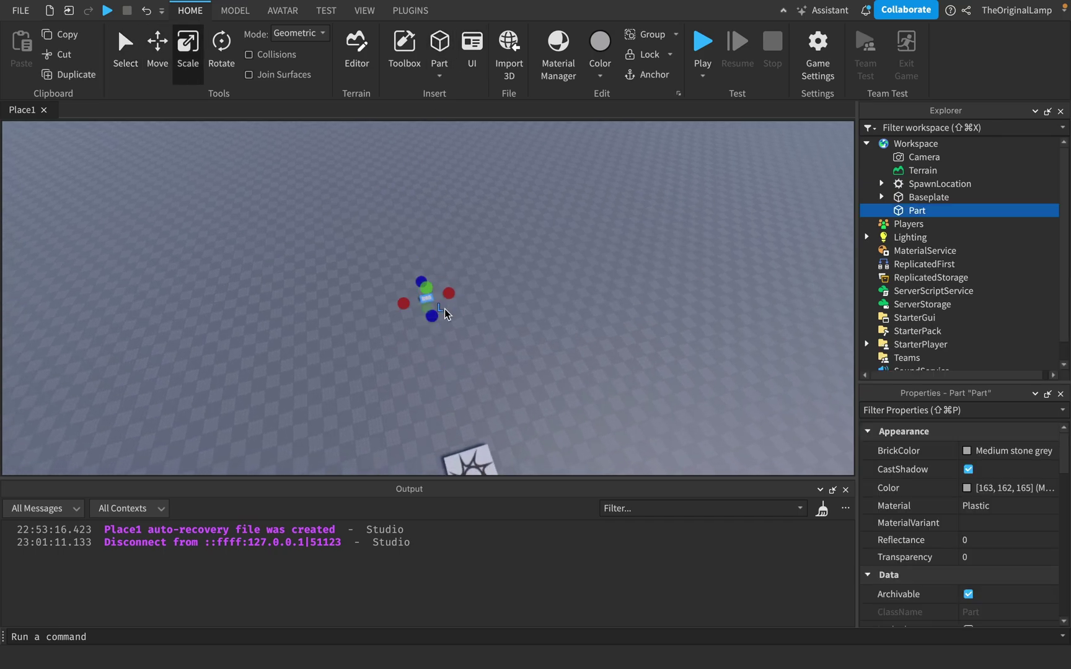
left_click_drag(433, 317, 495, 301)
key("super+z")
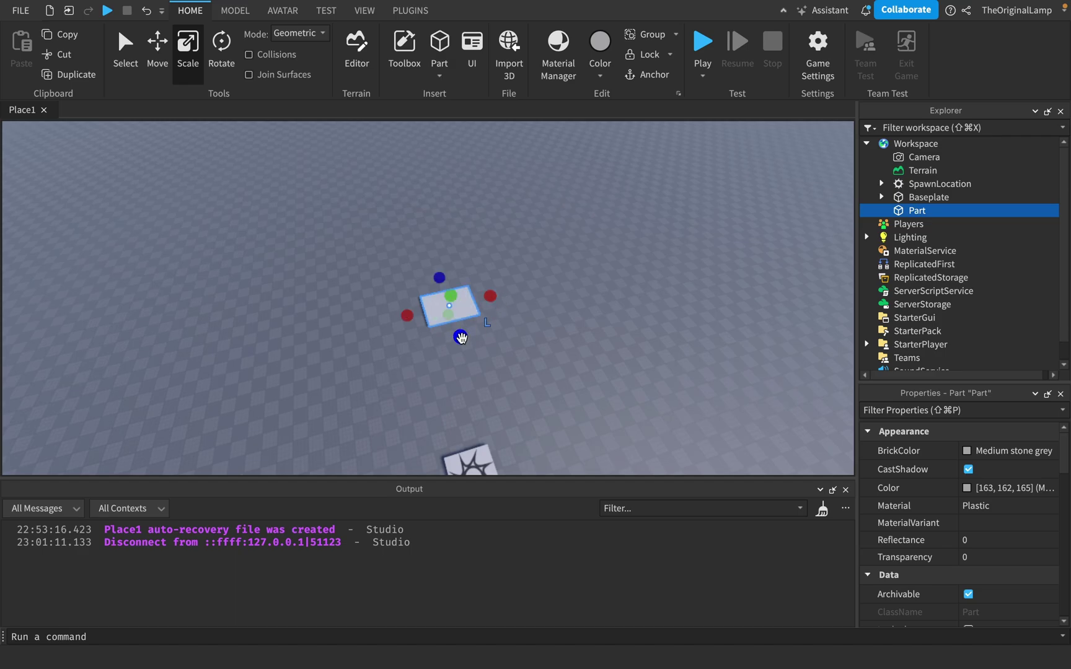
left_click_drag(461, 337, 467, 357)
scroll(466, 299, "down", 4)
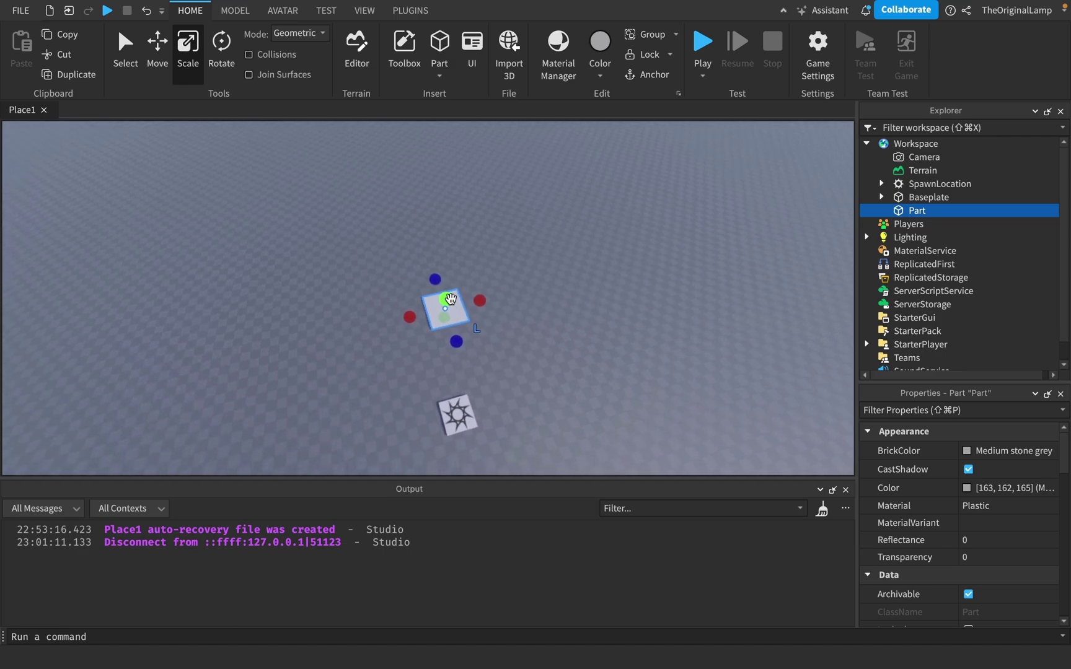
scroll(449, 301, "down", 5)
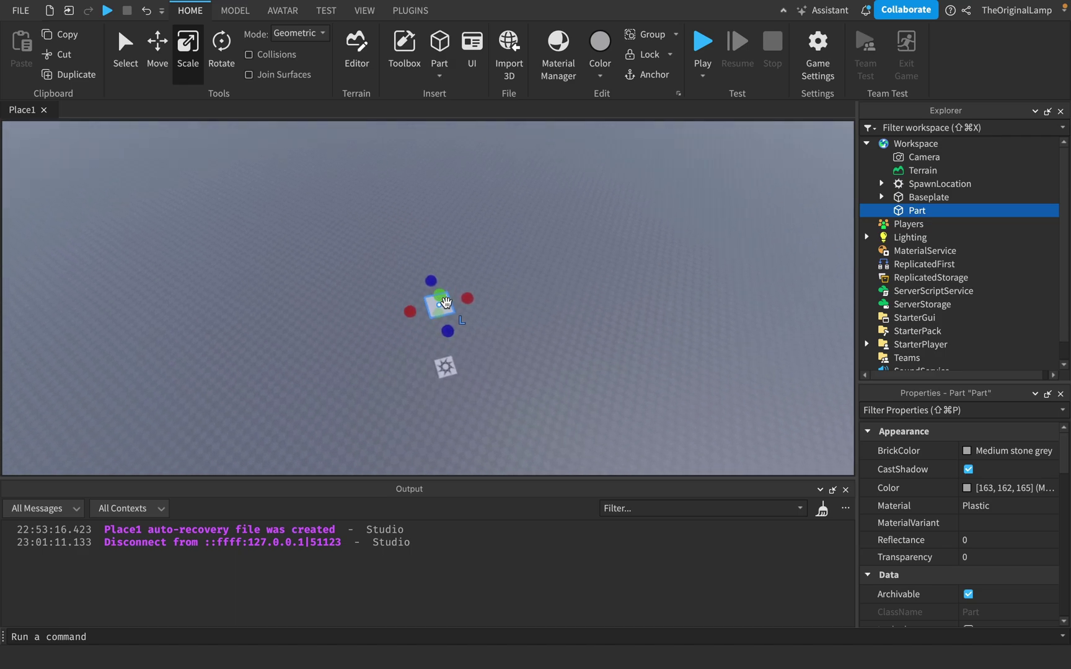
scroll(446, 302, "up", 5)
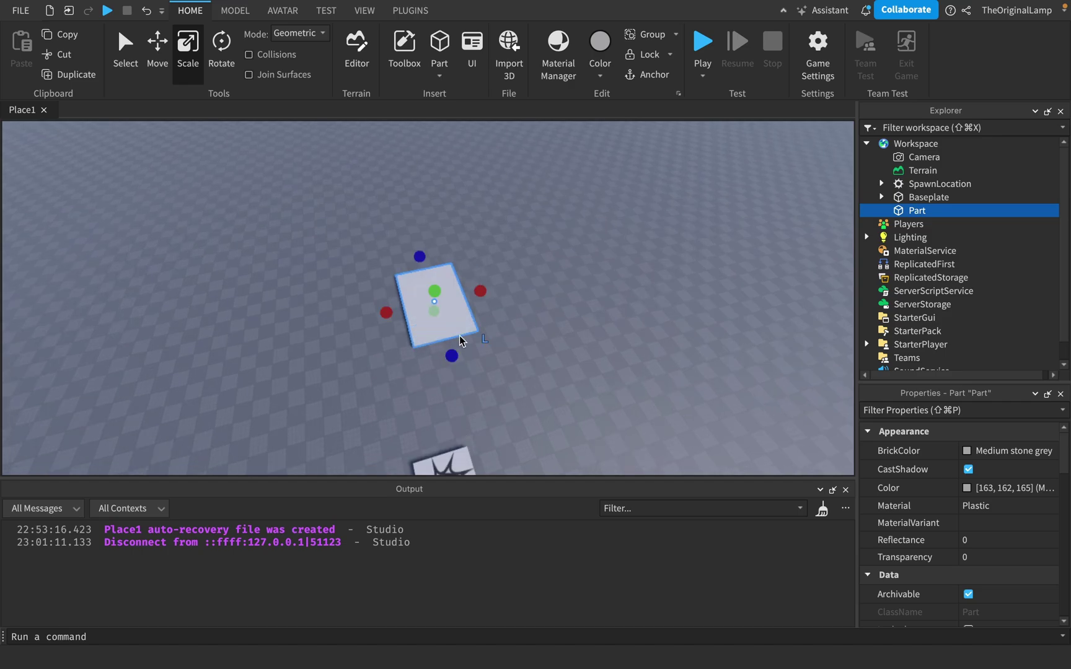
left_click_drag(478, 291, 507, 288)
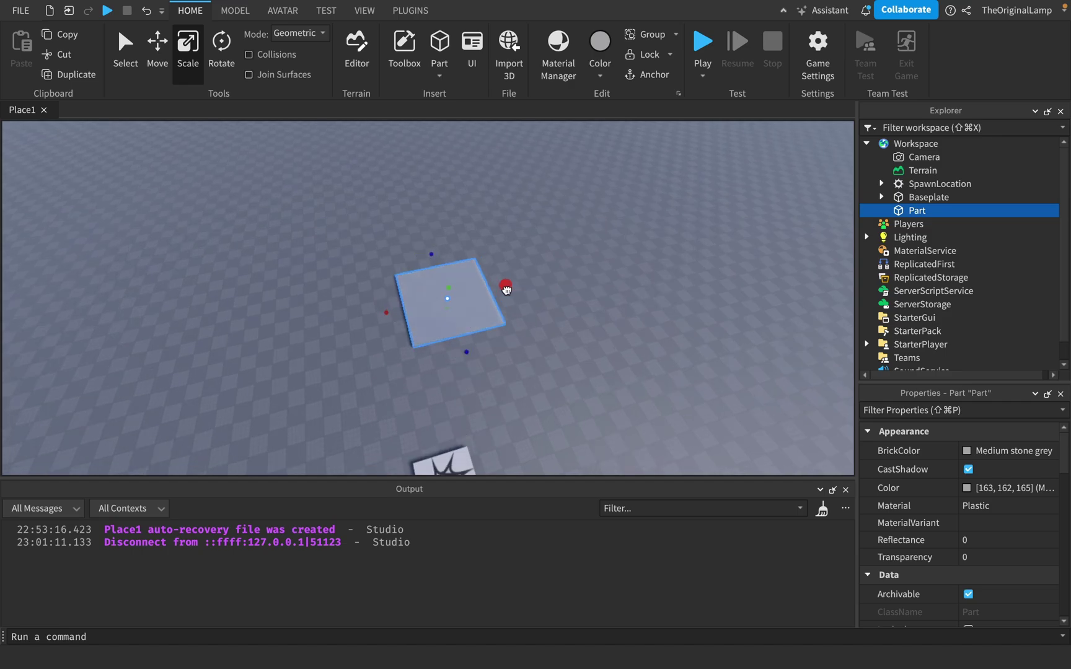
Stretch the square part upward into a very tall pillar
key("s")
right_click_drag(555, 323, 555, 323)
key("a")
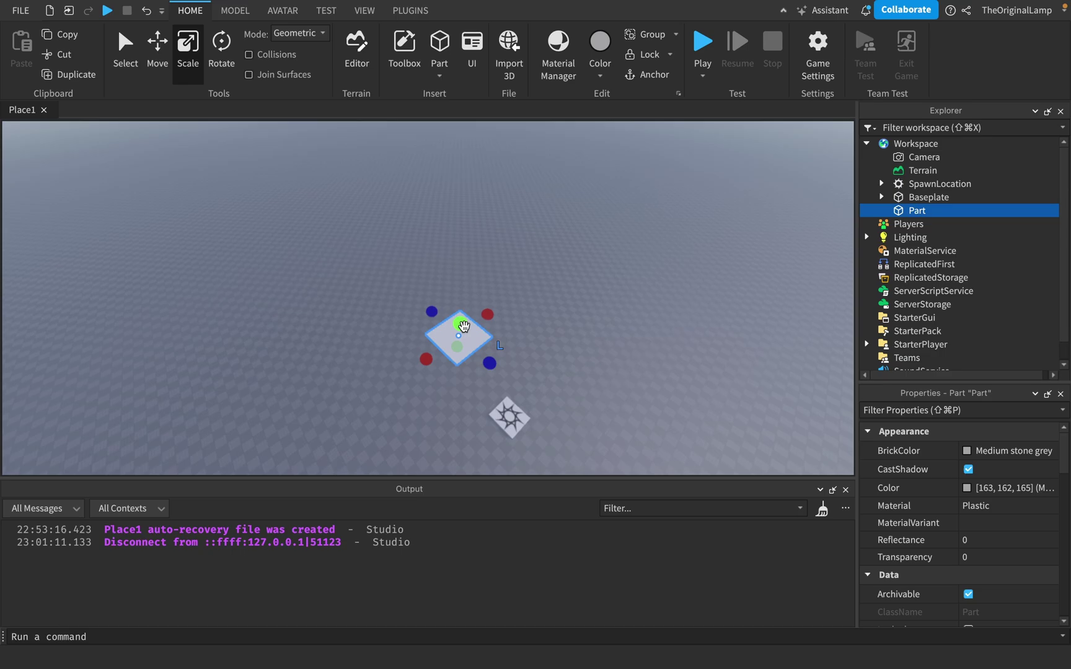
left_click_drag(455, 313, 482, 156)
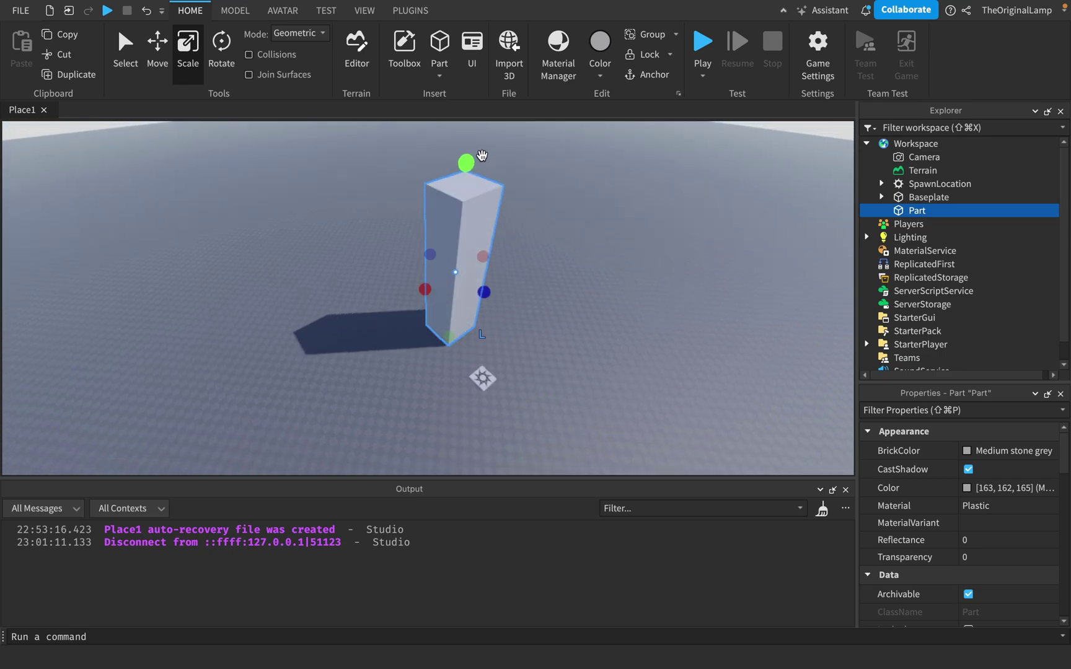
right_click_drag(587, 248, 588, 248)
left_click_drag(411, 310, 412, 216)
right_click_drag(493, 259, 494, 257)
key("s")
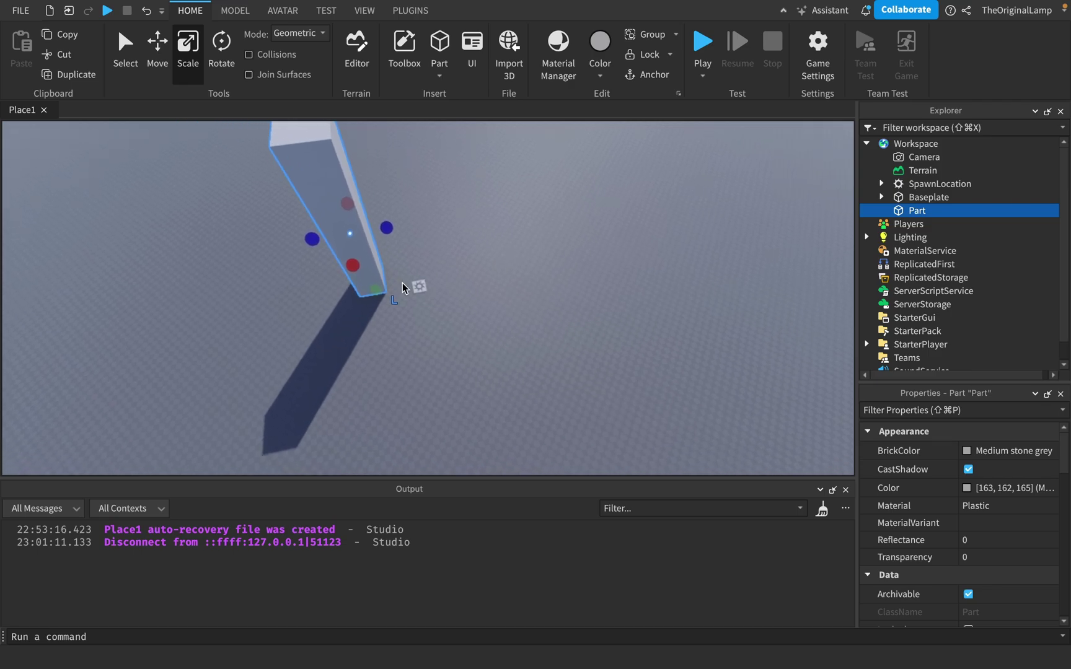
Rename the tall part as Pillar
left_click(918, 210)
type("Pill")
key("Return")
Move the spawn location from the baseplate onto the centre of the pillar's top face
left_click_drag(419, 287, 305, 127)
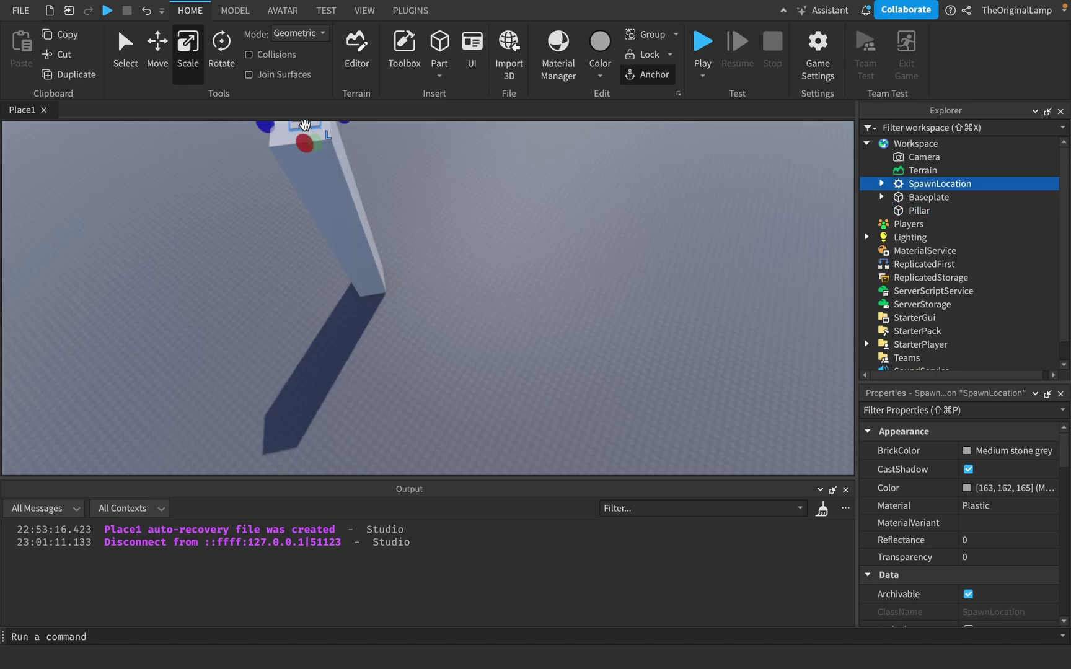
right_click_drag(305, 126, 305, 126)
key("f")
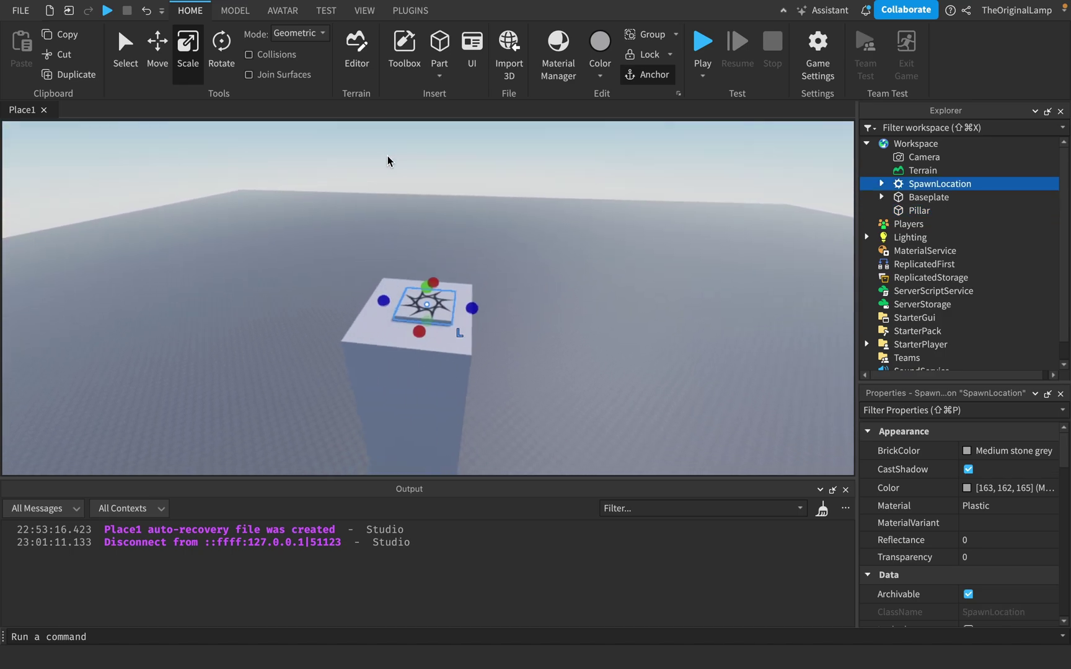
mouse_move(484, 283)
left_mouse_down()
mouse_move(465, 294)
mouse_move(482, 295)
left_mouse_up()
Duplicate the pillar and move the copy well away from the original across the baseplate
right_click_drag(637, 282, 636, 282)
scroll(637, 282, "down", 10)
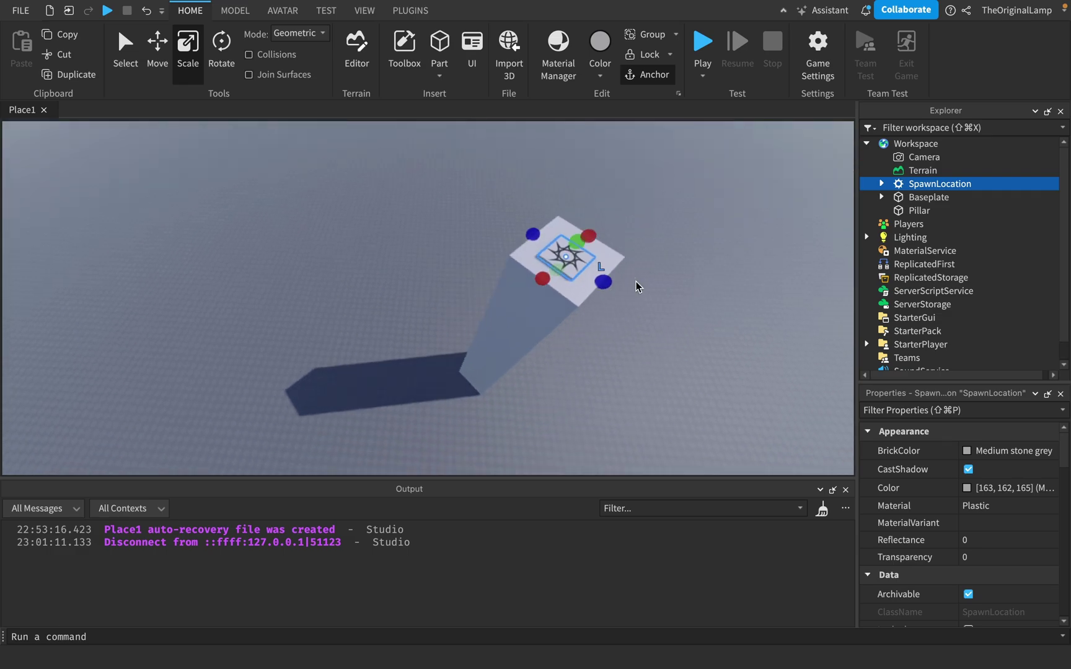
left_click(528, 303)
key("super+d")
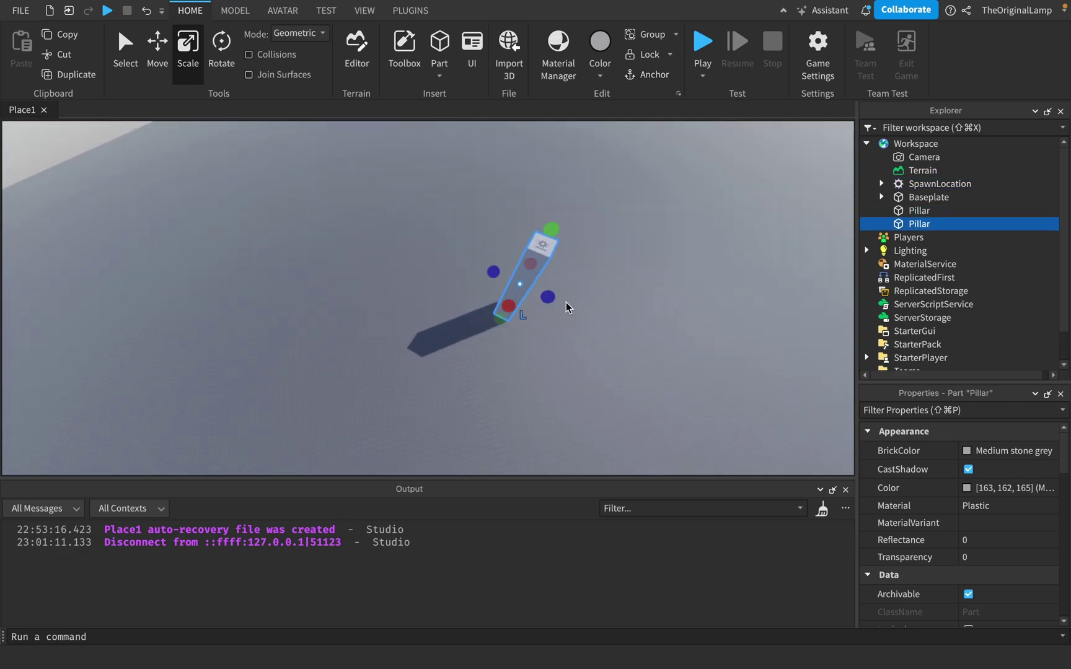
key("super+2")
left_click_drag(571, 303, 310, 228)
right_click_drag(414, 246, 414, 246)
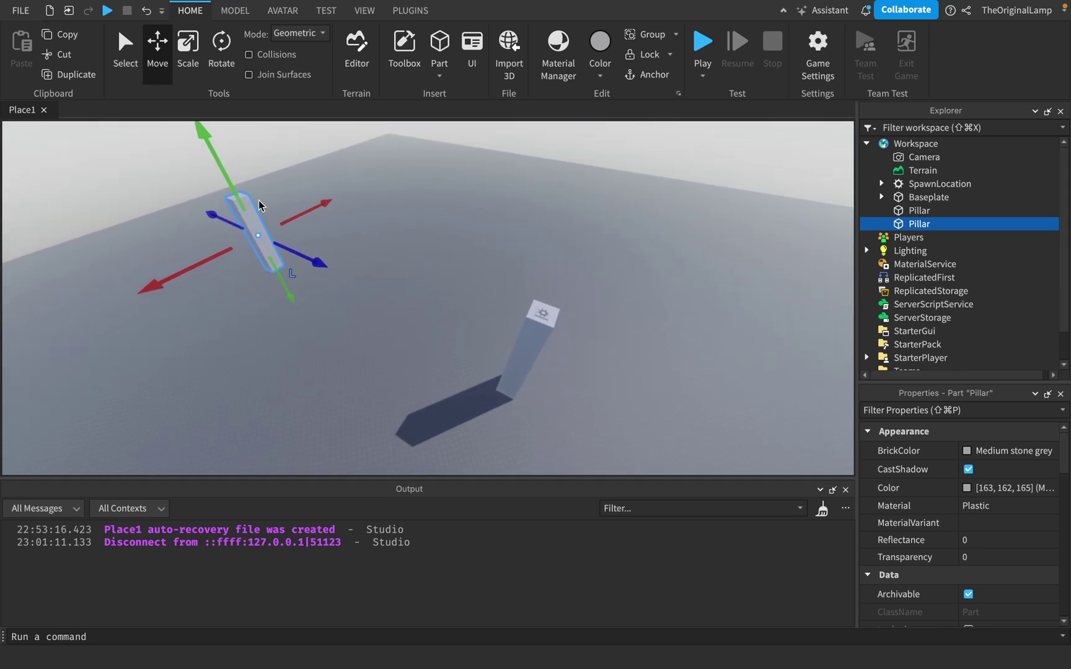
Insert a character rig and move it horizontally on top of the second pillar
right_click_drag(546, 194, 547, 193)
key("f")
left_click(364, 11)
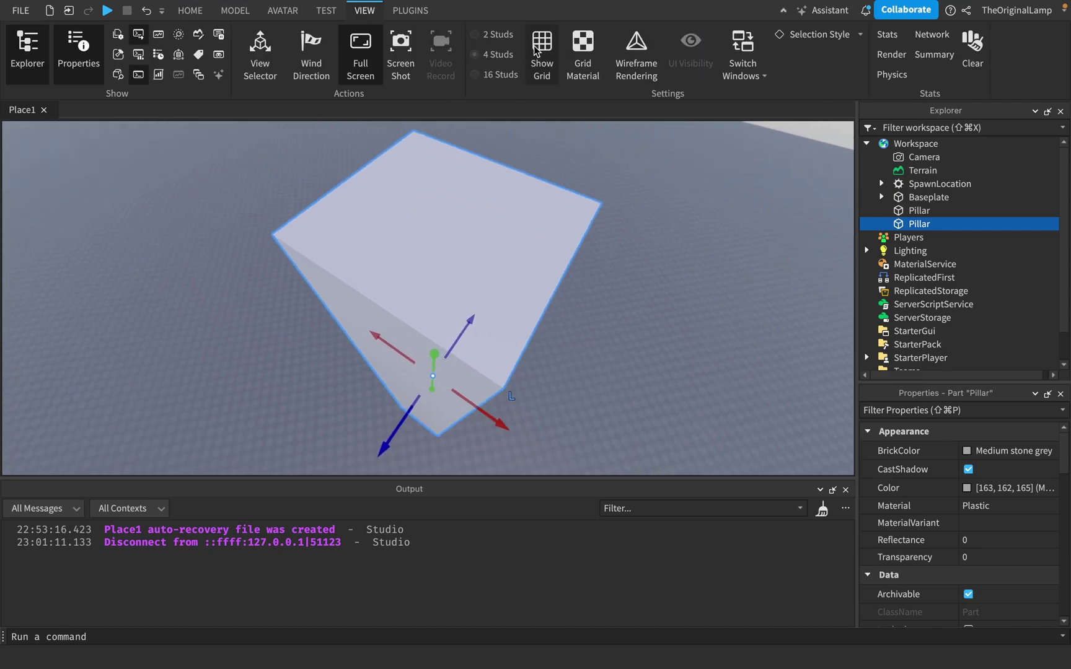
left_click(283, 12)
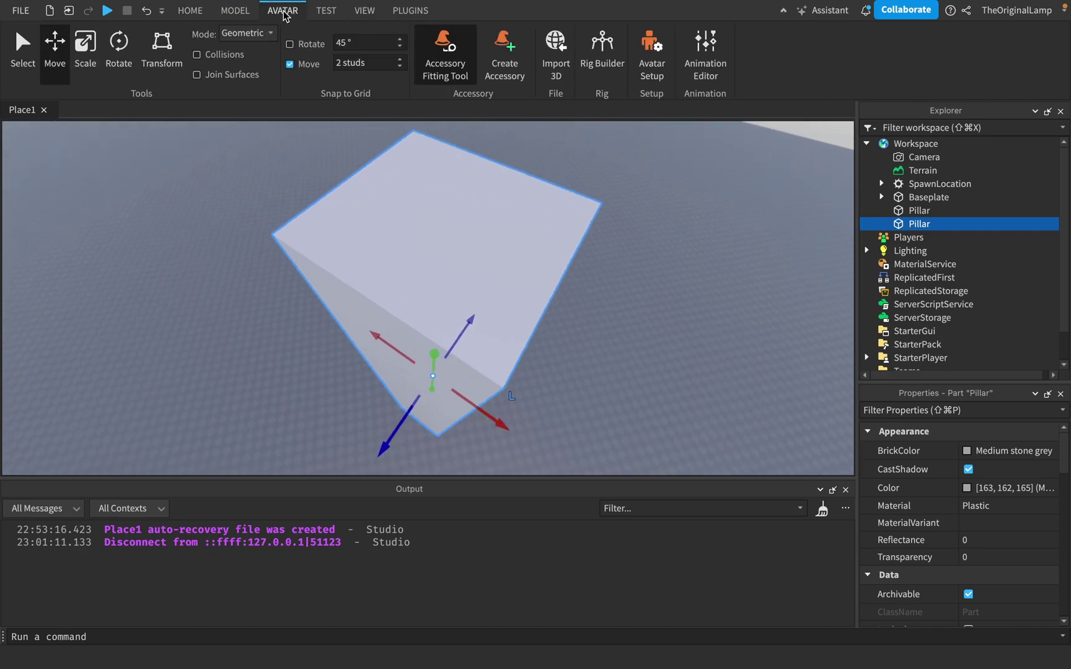
left_click(598, 66)
left_click(428, 320)
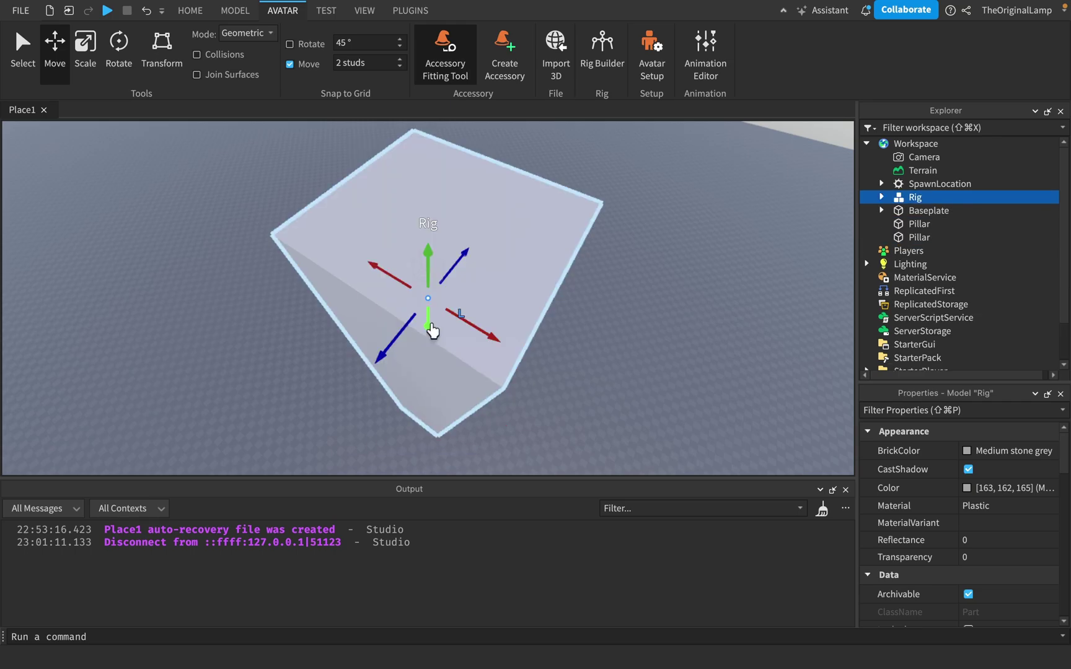
left_click_drag(445, 282, 492, 234)
Inspect the spawn pillar and the rig's pillar from several distances and angles
scroll(496, 235, "down", 10)
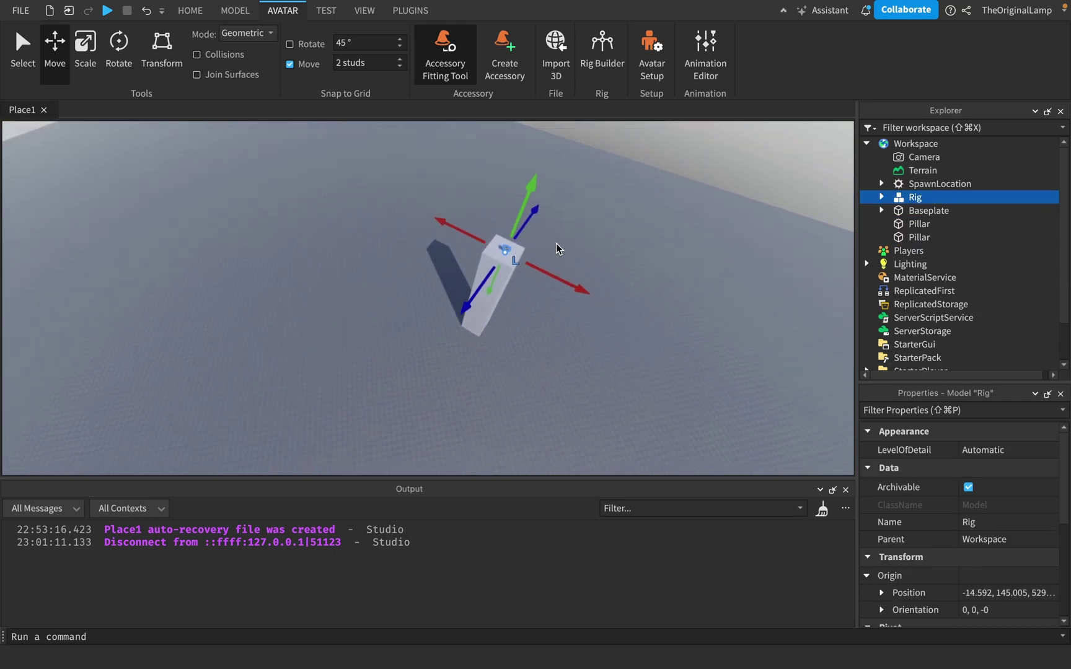
right_click_drag(557, 246, 558, 246)
scroll(558, 246, "up", 10)
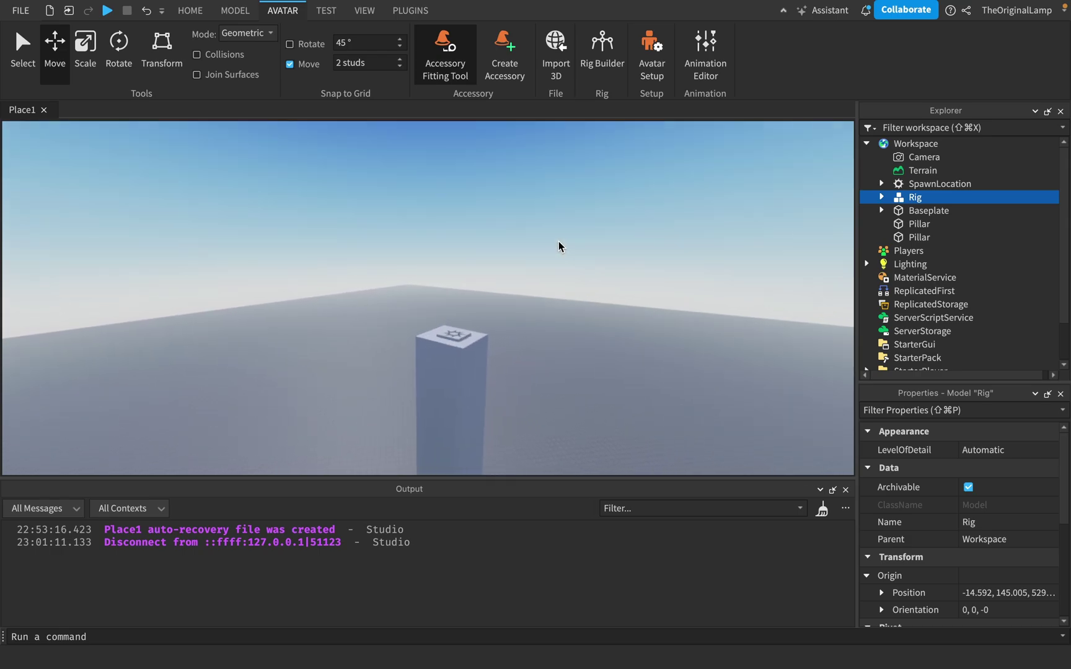
scroll(559, 242, "up", 2)
right_click_drag(559, 242, 559, 242)
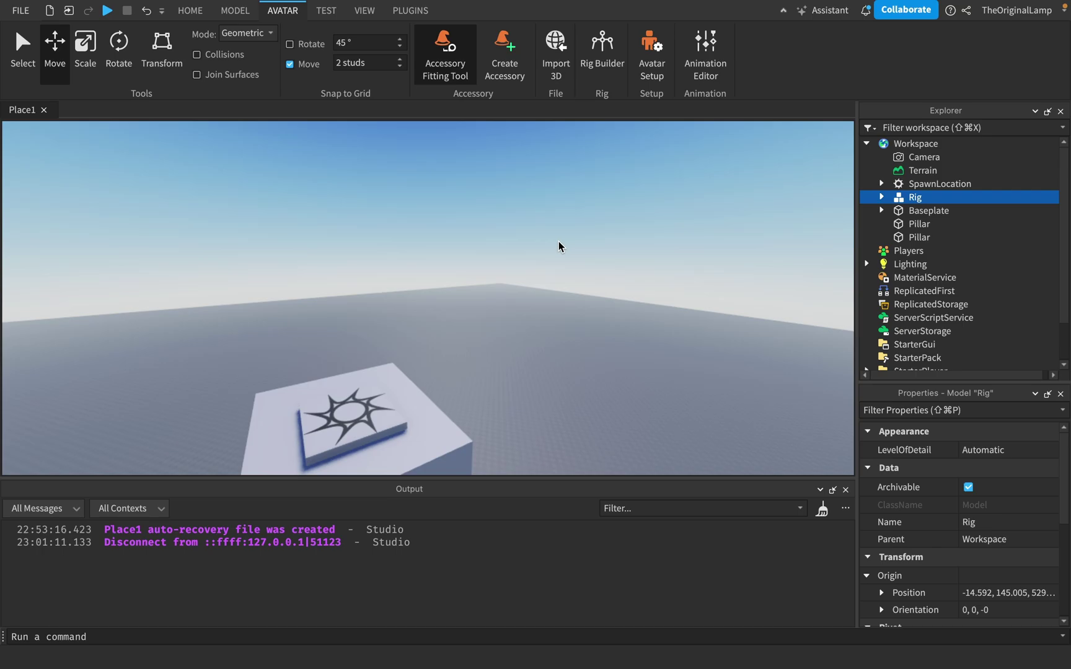
right_click_drag(496, 402, 496, 402)
right_click_drag(432, 323, 432, 323)
scroll(432, 328, "down", 5)
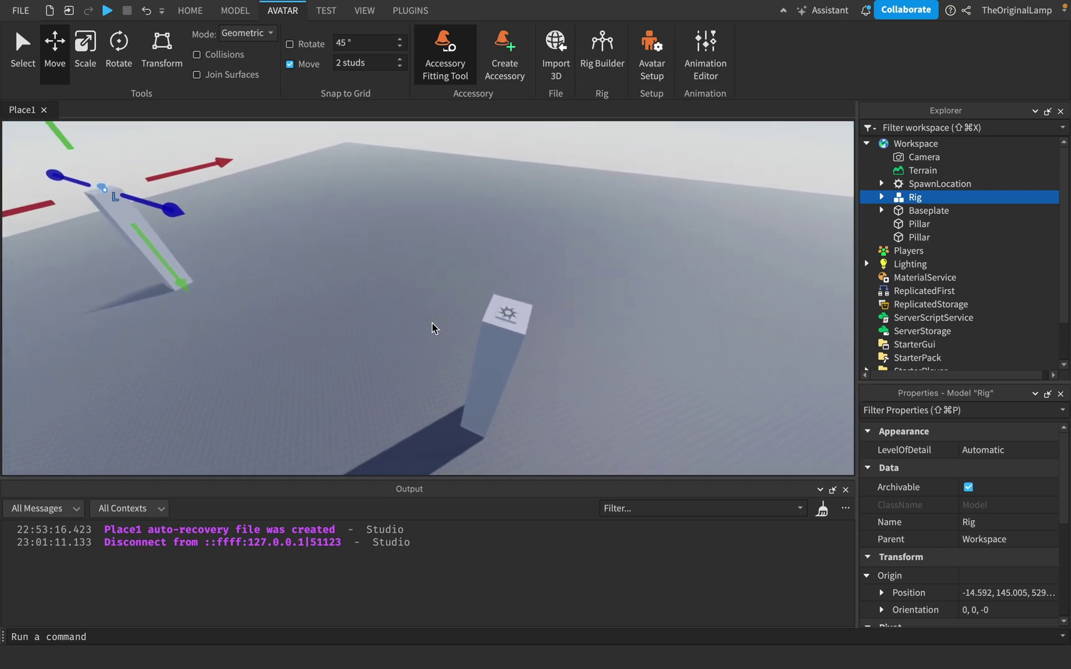
Select both pillars, turn on their Anchored property, and clear the selection
left_click(906, 224)
left_click(905, 237, "shift")
scroll(981, 502, "down", 10)
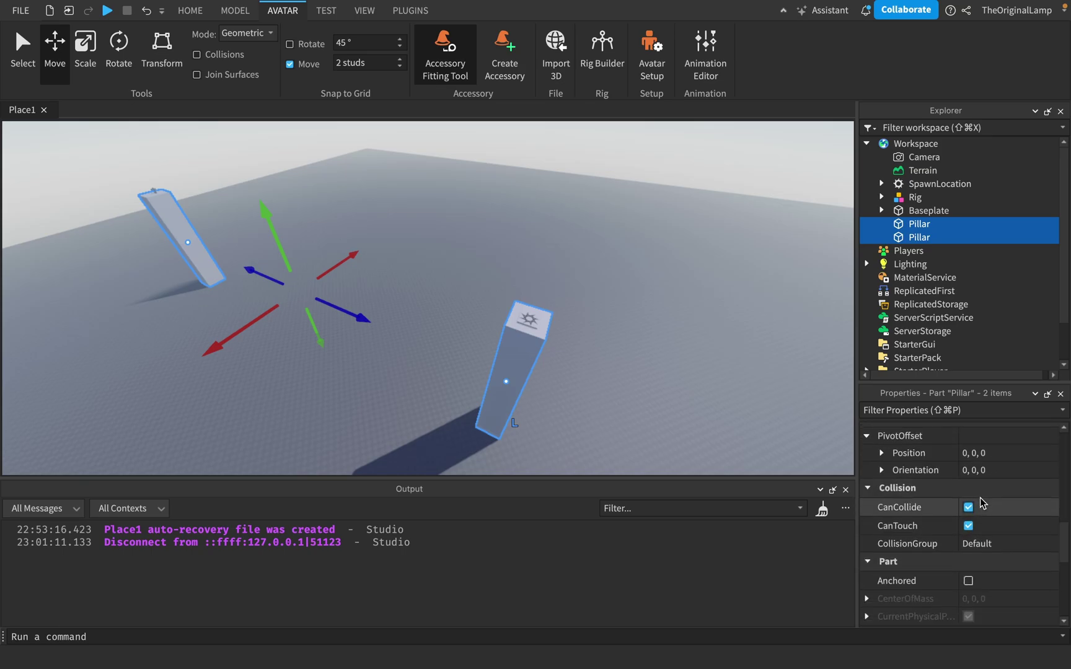
left_click(968, 522)
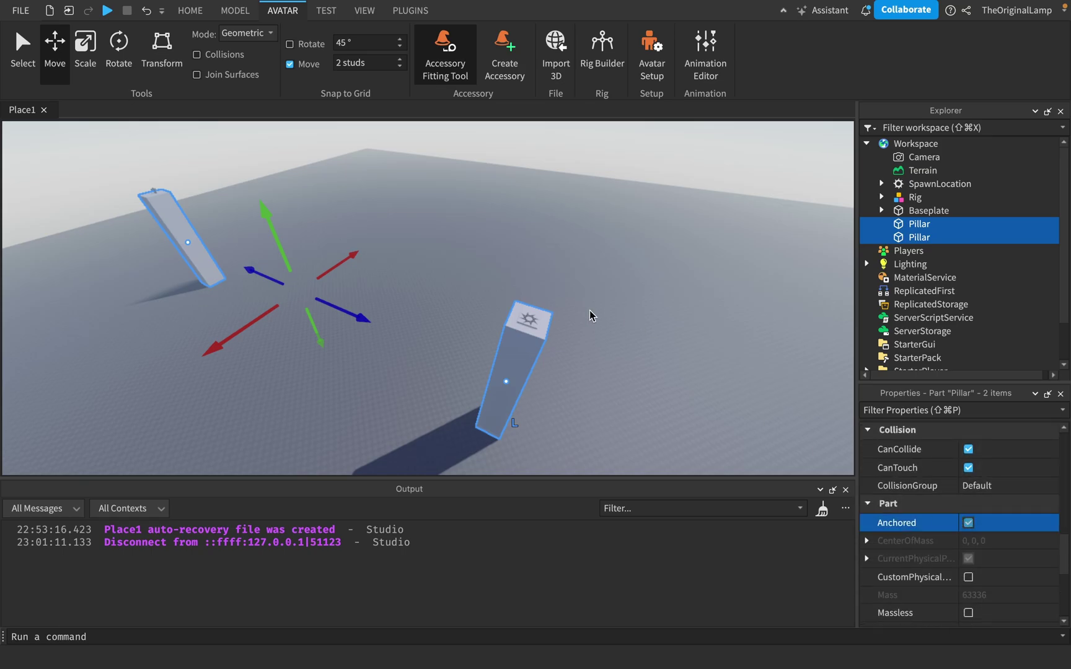
scroll(525, 289, "up", 3)
key("s")
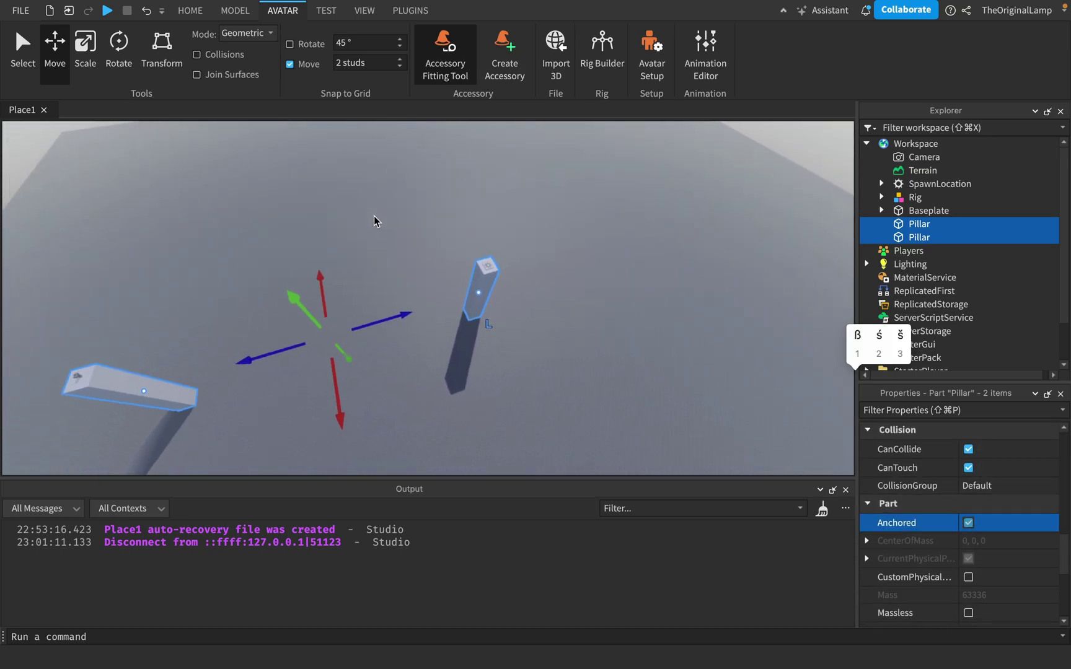
left_click(374, 221)
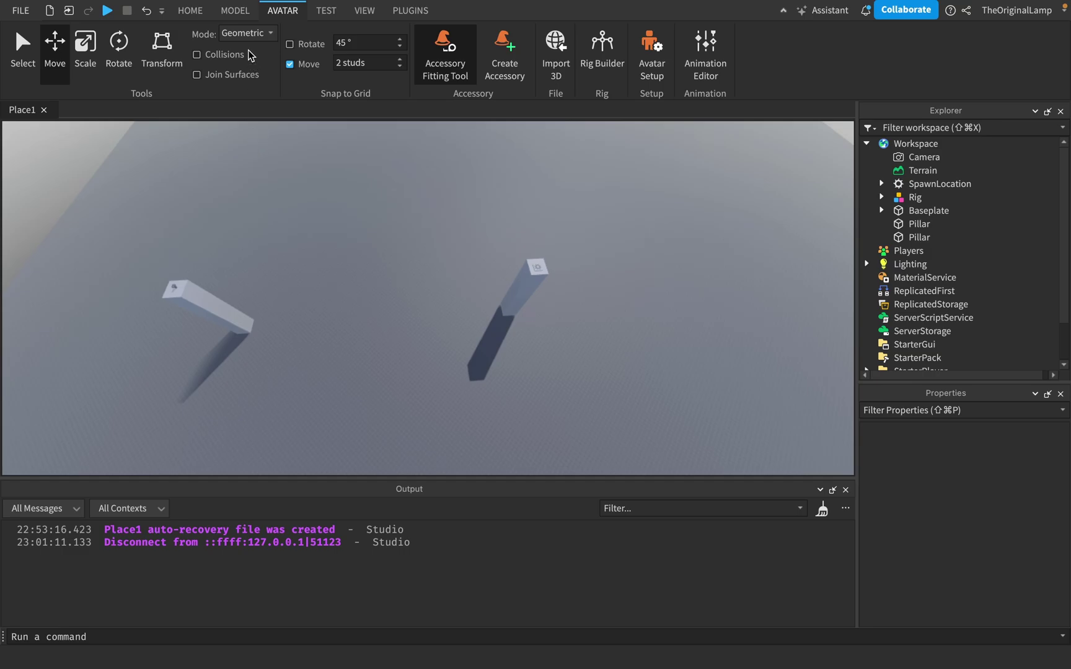
Insert a sphere part between the two pillars and scale it up until it nearly fills the gap
left_click(234, 14)
left_click(192, 17)
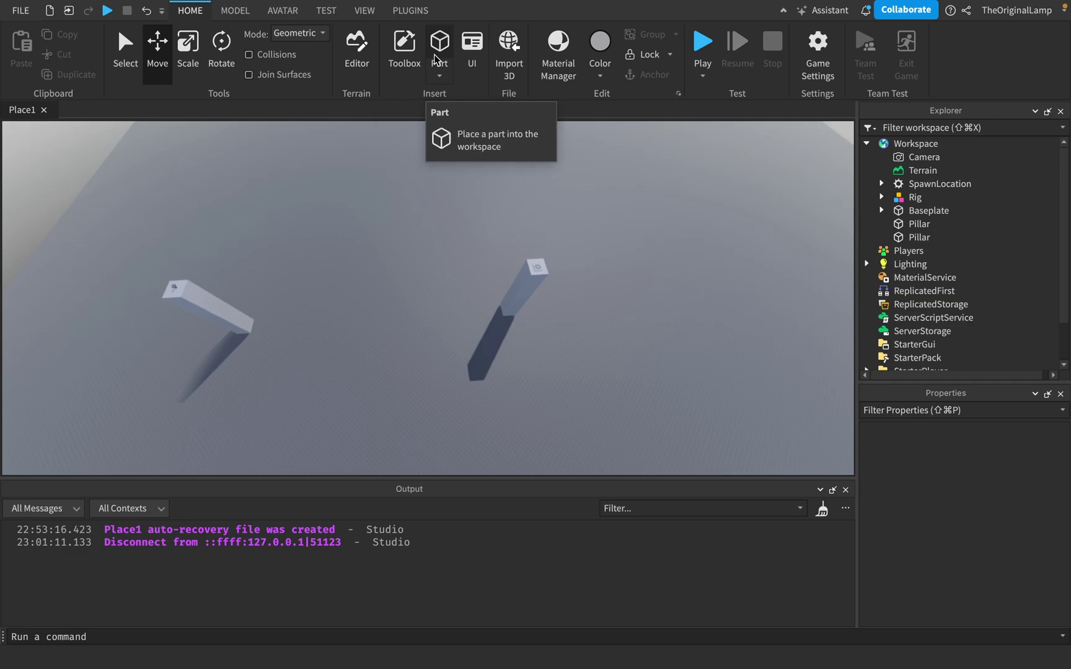
left_click(232, 13)
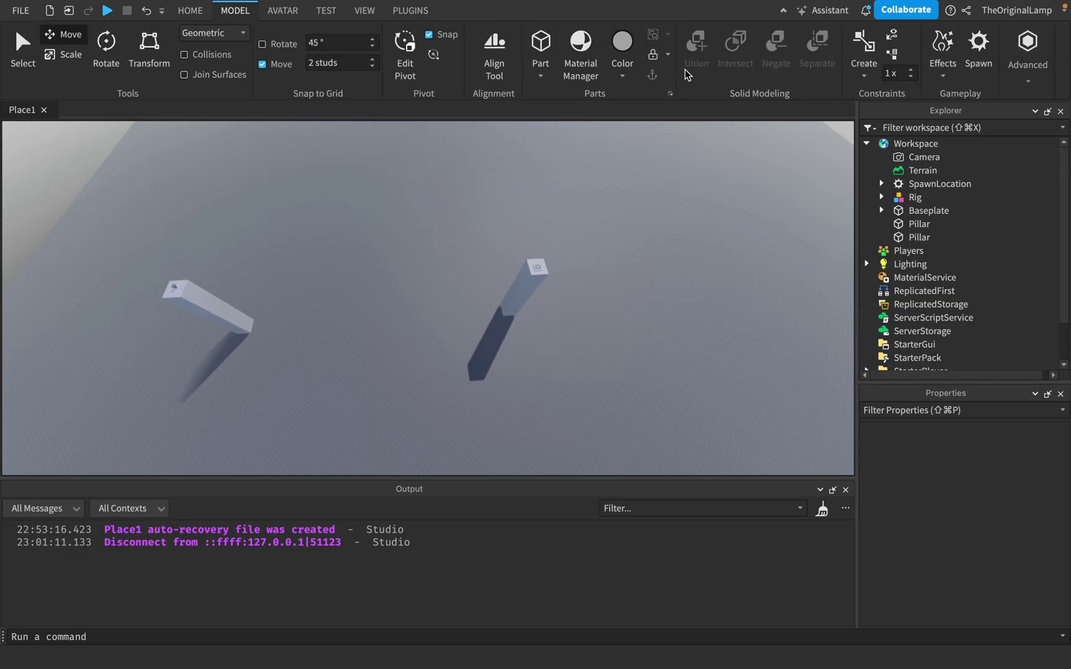
right_click_drag(674, 181, 672, 181)
key("w")
key("a")
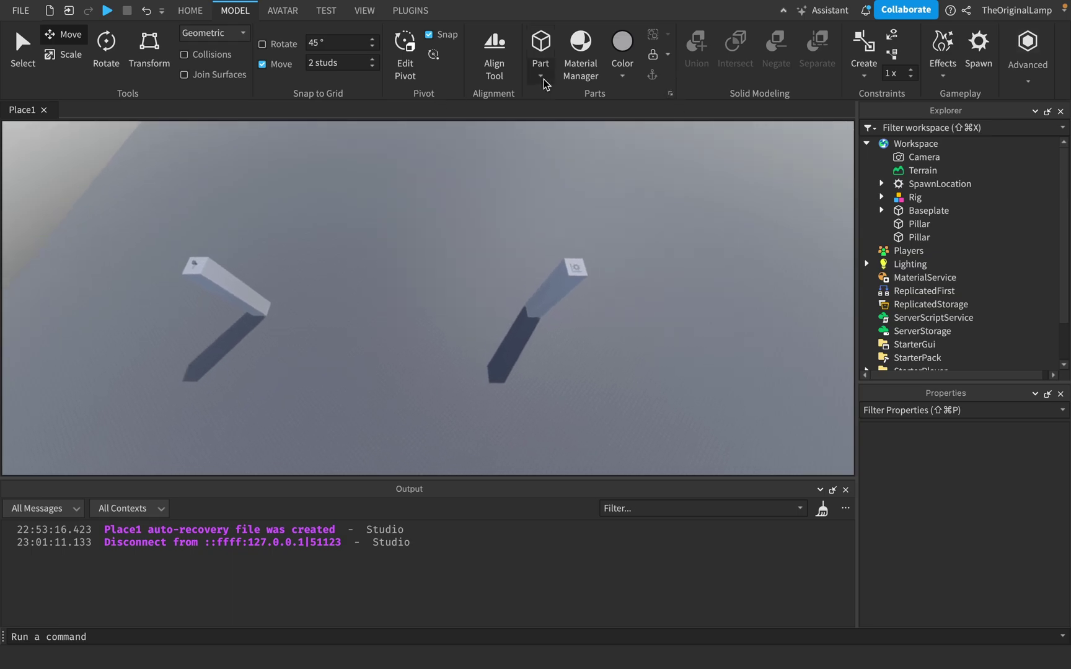
left_click(543, 79)
left_click(567, 111)
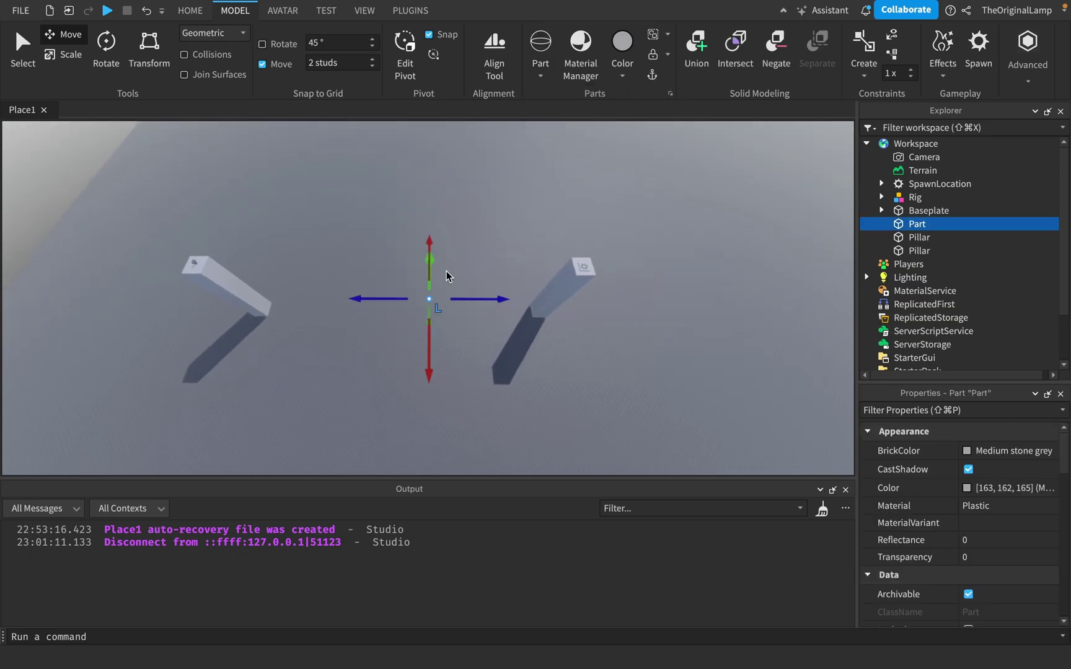
key("super+3")
left_click_drag(449, 294, 561, 285)
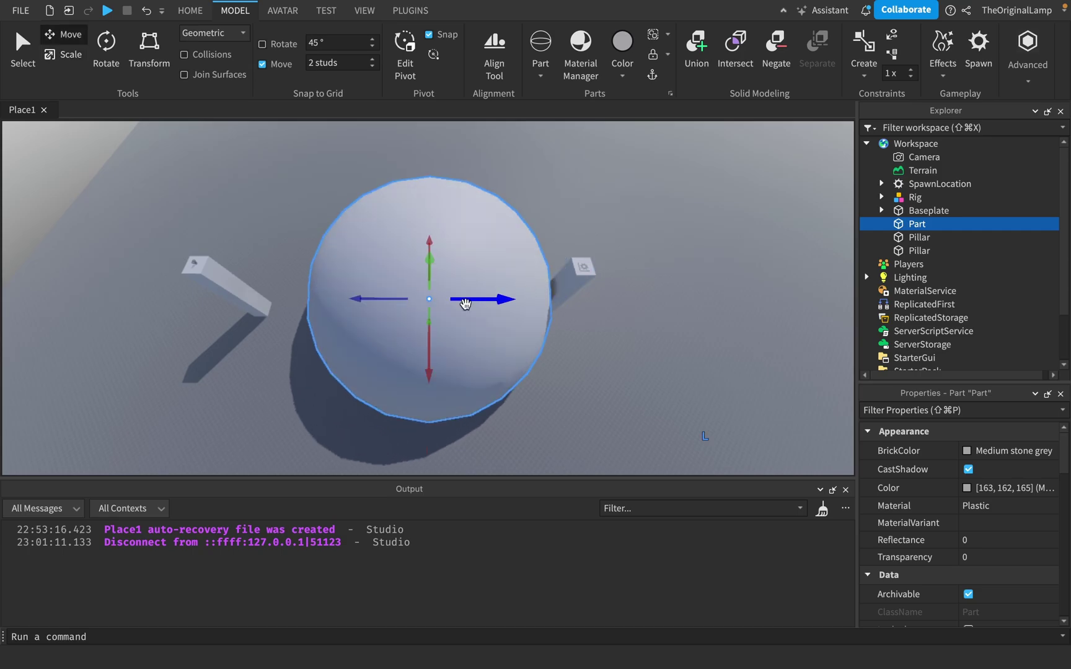
Move the large sphere horizontally toward the rig's pillar and into line with both pillars
left_click_drag(390, 296, 366, 297)
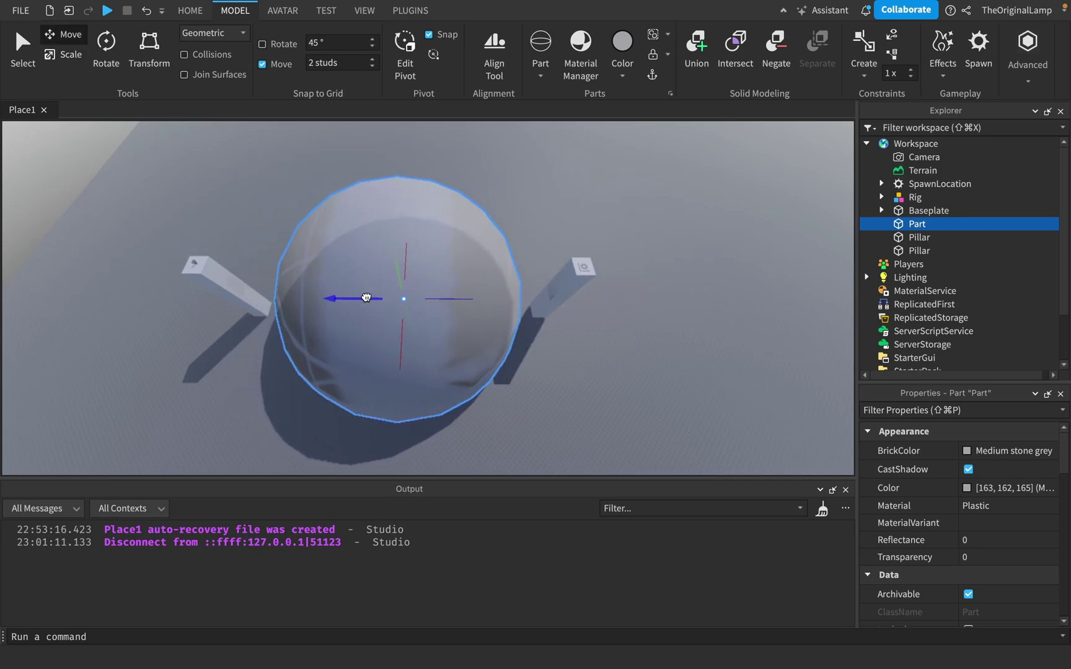
left_click_drag(399, 334, 403, 316)
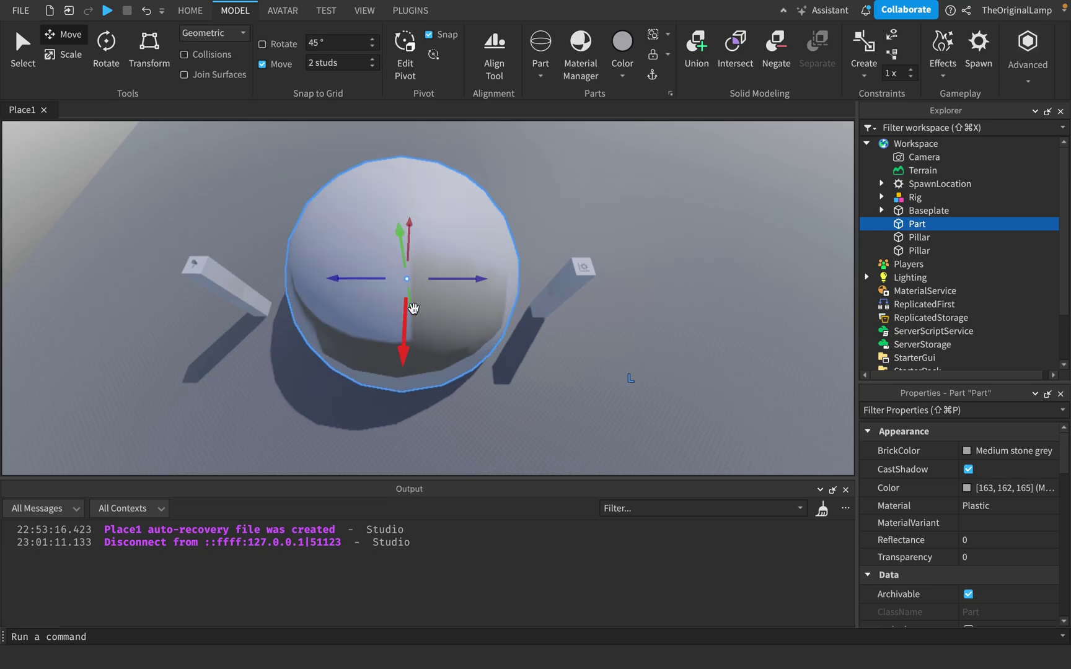
right_click_drag(534, 235, 411, 313)
scroll(537, 237, "down", 3)
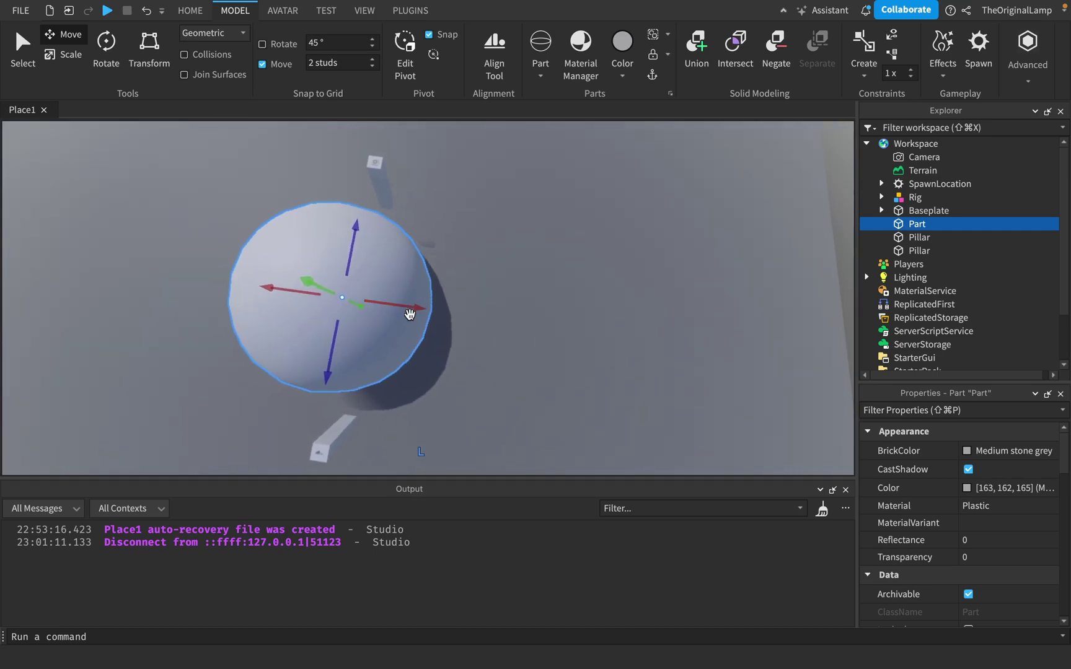
Fine-tune the sphere's position along both horizontal axes until it sits centred between the pillars
scroll(428, 316, "up", 4)
left_click_drag(289, 248, 339, 299)
key("w")
key("a")
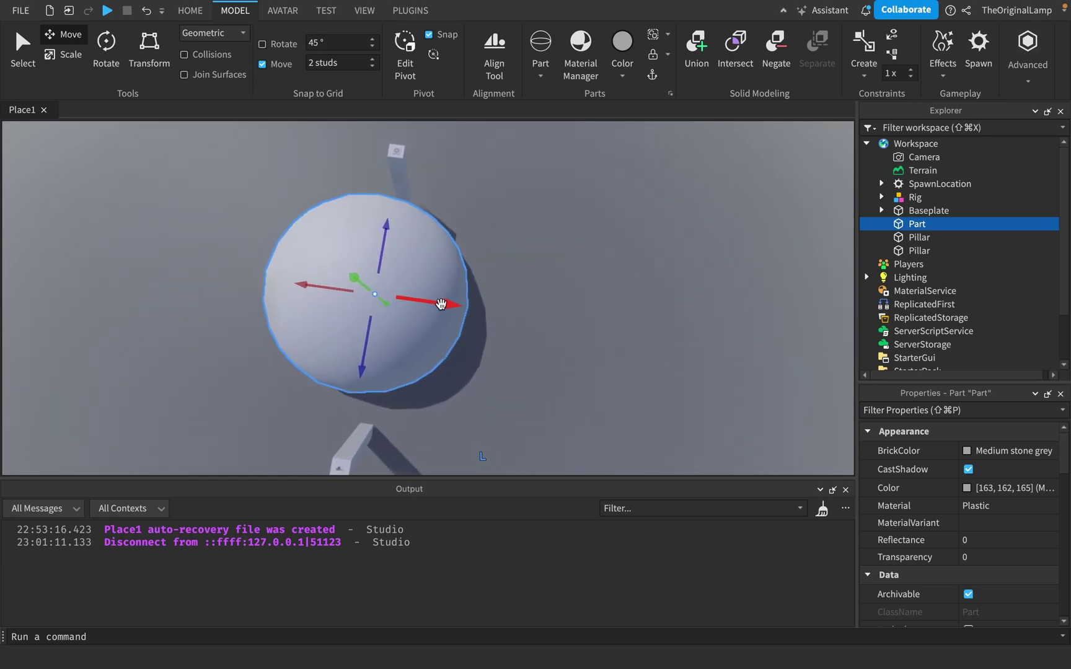
mouse_move(440, 304)
left_mouse_down()
mouse_move(476, 307)
mouse_move(455, 305)
left_mouse_up()
key("w")
key("a")
middle_click_drag(489, 308, 401, 369)
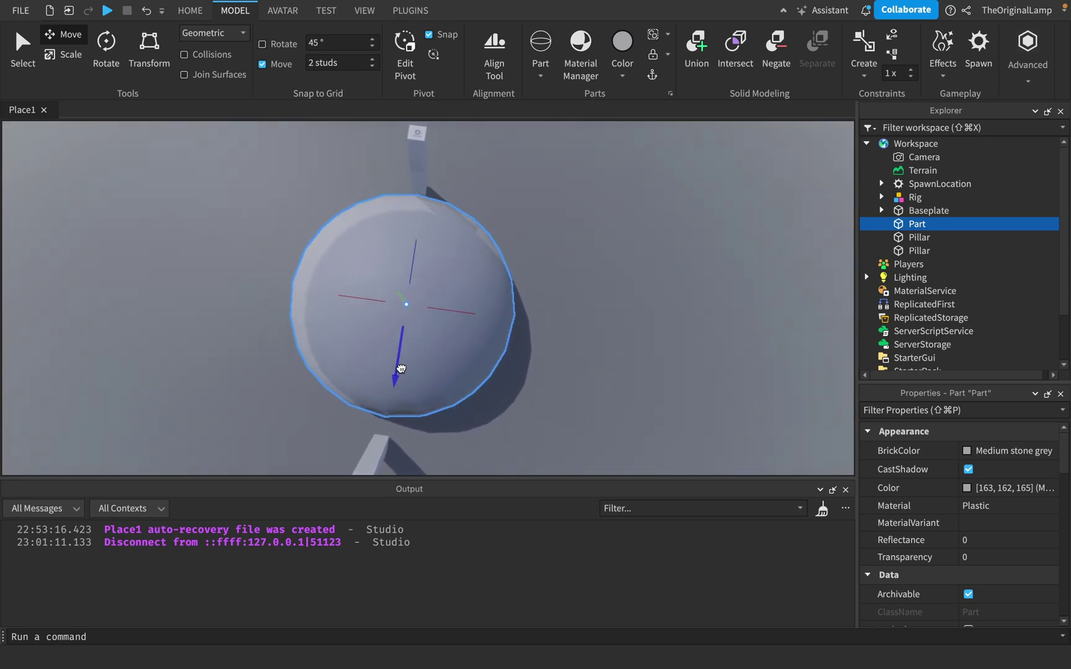
left_click_drag(401, 369, 401, 371)
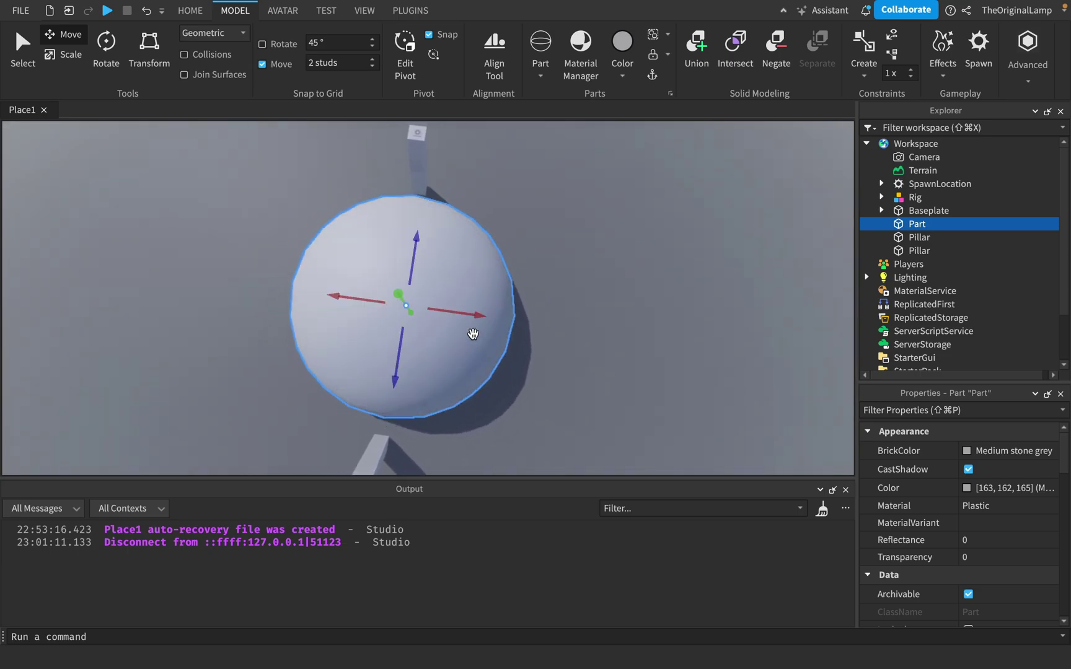
left_click_drag(473, 316, 472, 315)
right_click_drag(625, 267, 612, 270)
left_click_drag(487, 311, 495, 319)
left_click_drag(475, 390, 466, 406)
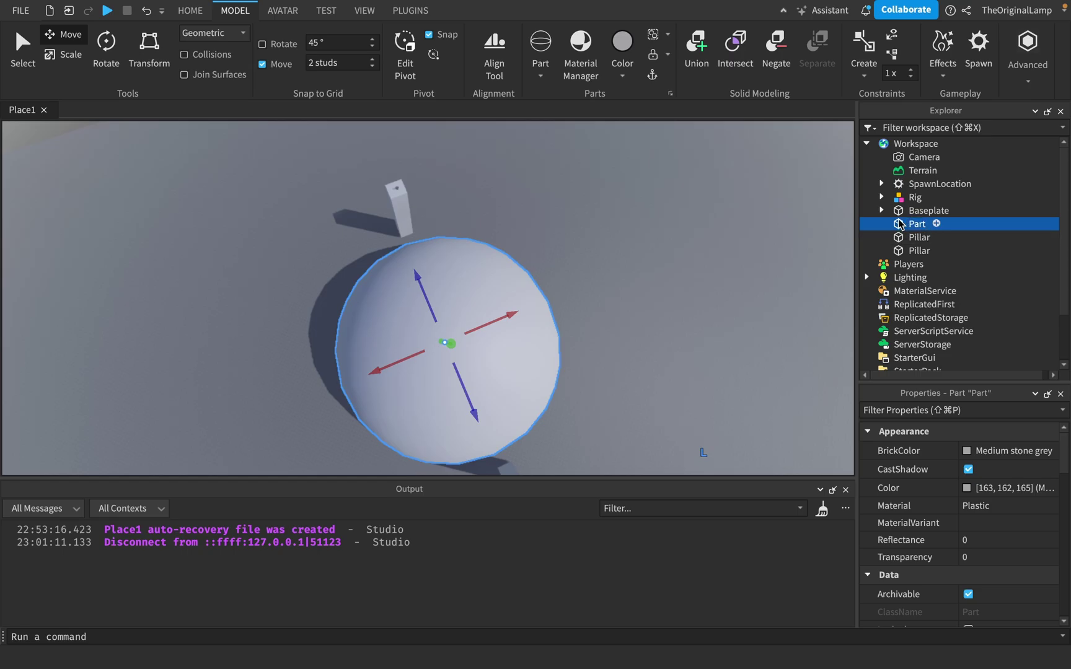
Duplicate the large sphere and scale the copy down so it is slightly smaller than the original
key("super+d")
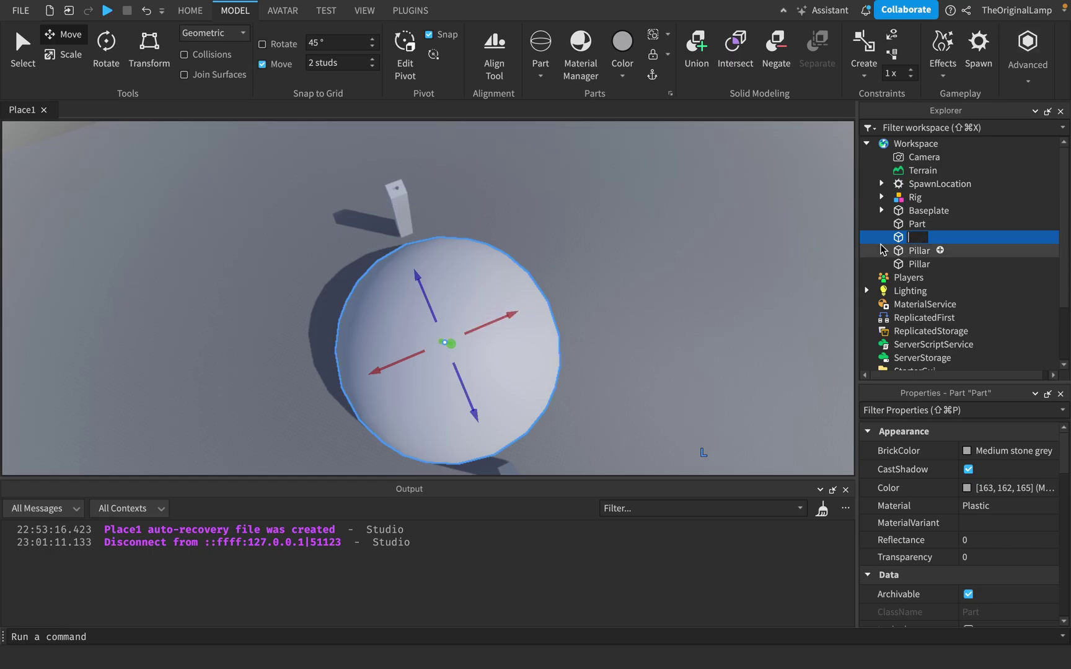
key("super+3")
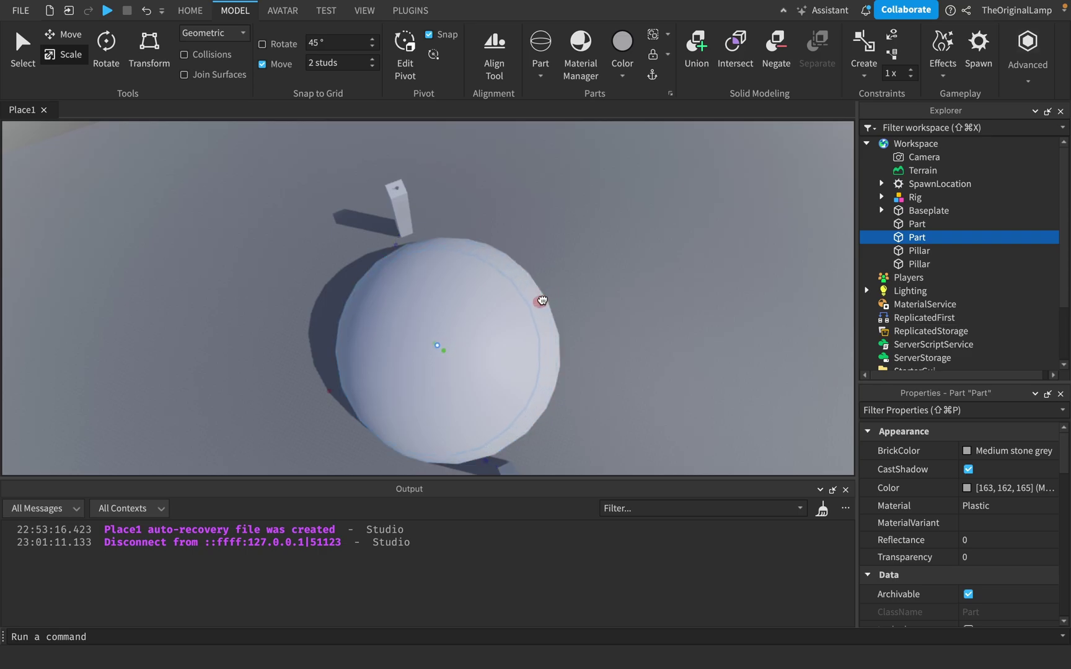
mouse_move(537, 302)
left_mouse_down()
mouse_move(576, 296)
mouse_move(546, 302)
left_mouse_up()
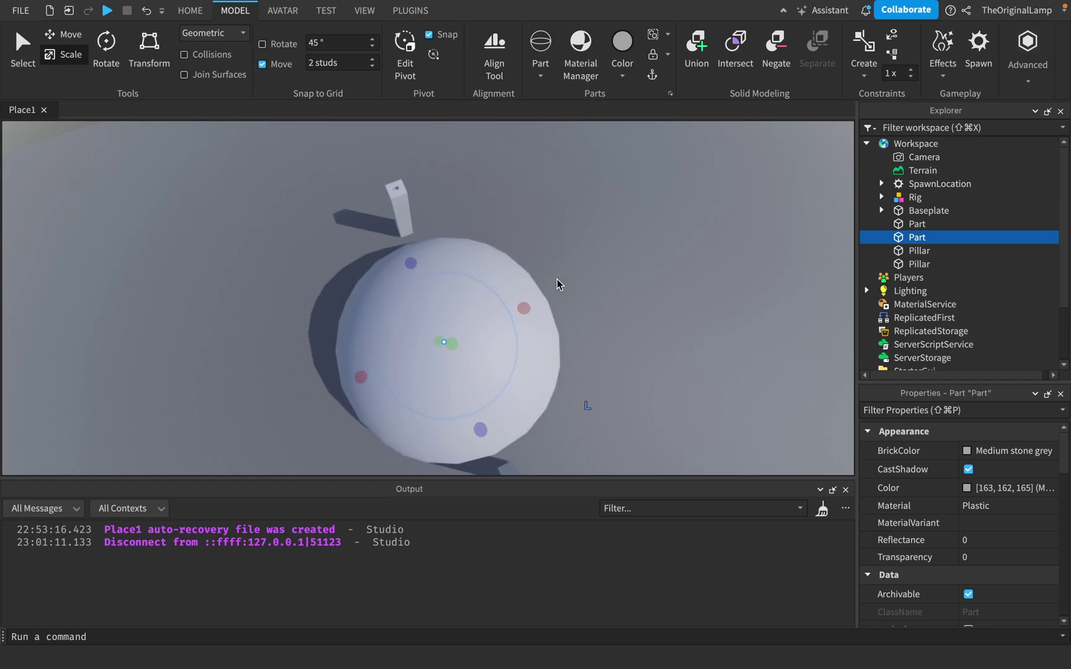
key("super+z")
right_click_drag(577, 279, 543, 313)
scroll(577, 279, "up", 3)
Raise the smaller sphere slightly and subtract it from the larger one using Negate and Union
key("ctrl+2")
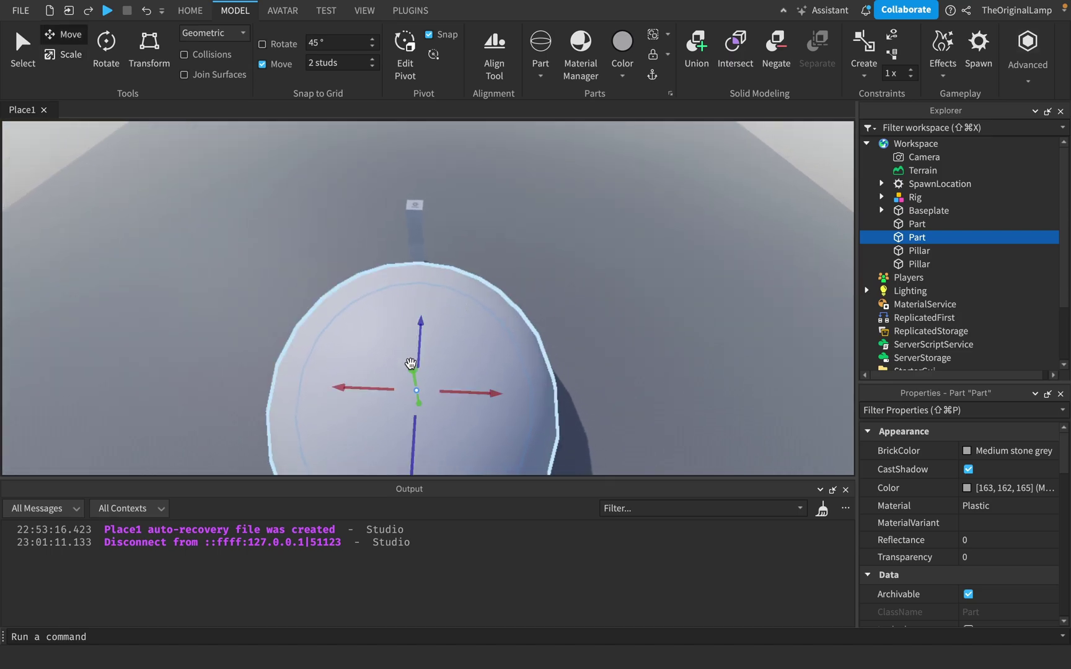
left_click_drag(410, 363, 406, 359)
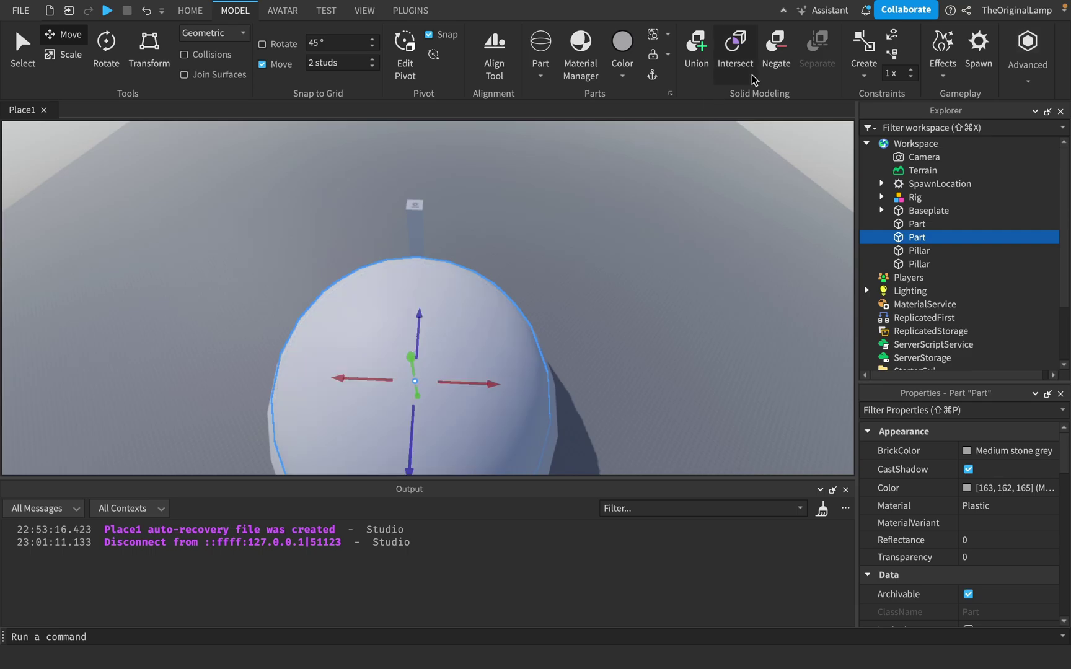
left_click(776, 43)
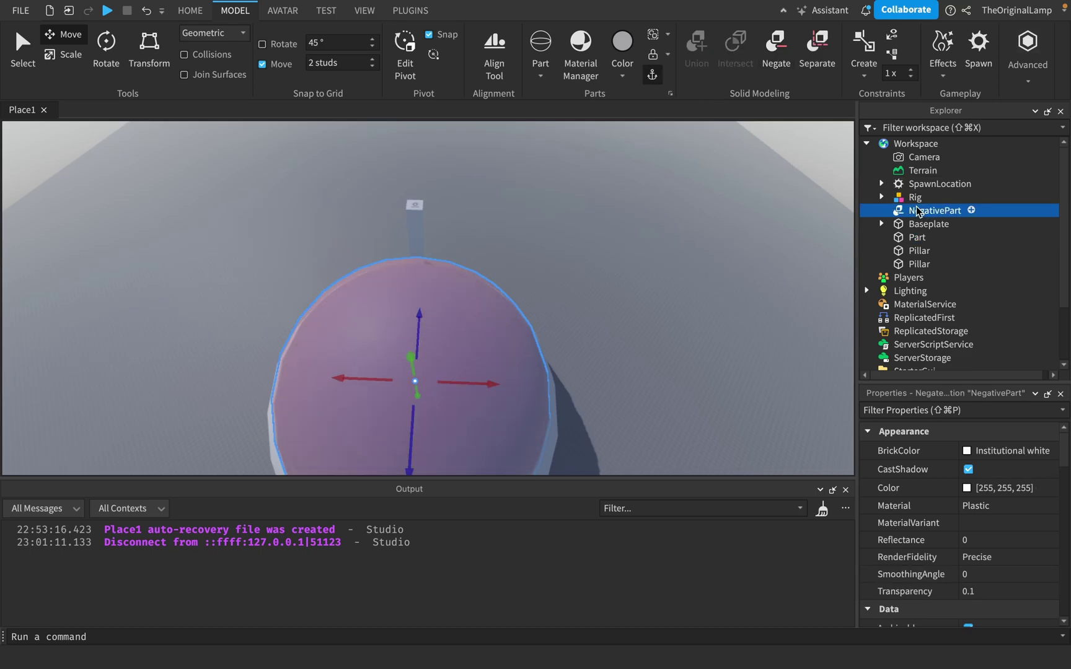
left_click(917, 238, "super")
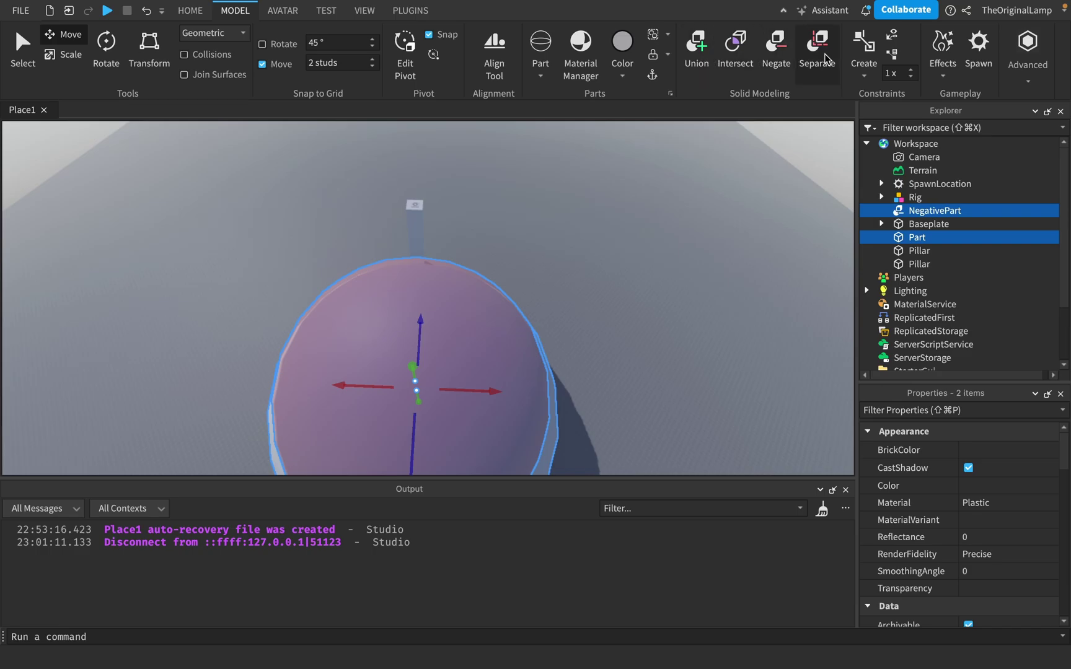
left_click(697, 49)
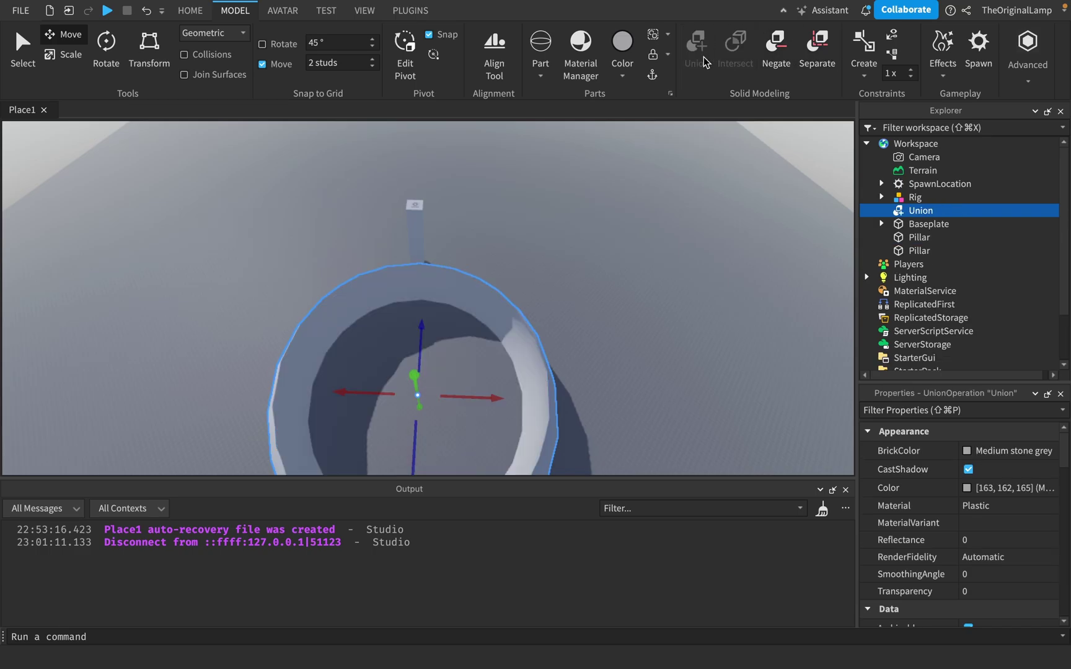
Turn on the Anchored property of the hollowed-out union
left_click(622, 271)
right_click_drag(622, 272, 611, 284)
key("w")
scroll(618, 271, "down", 3)
left_click(564, 334)
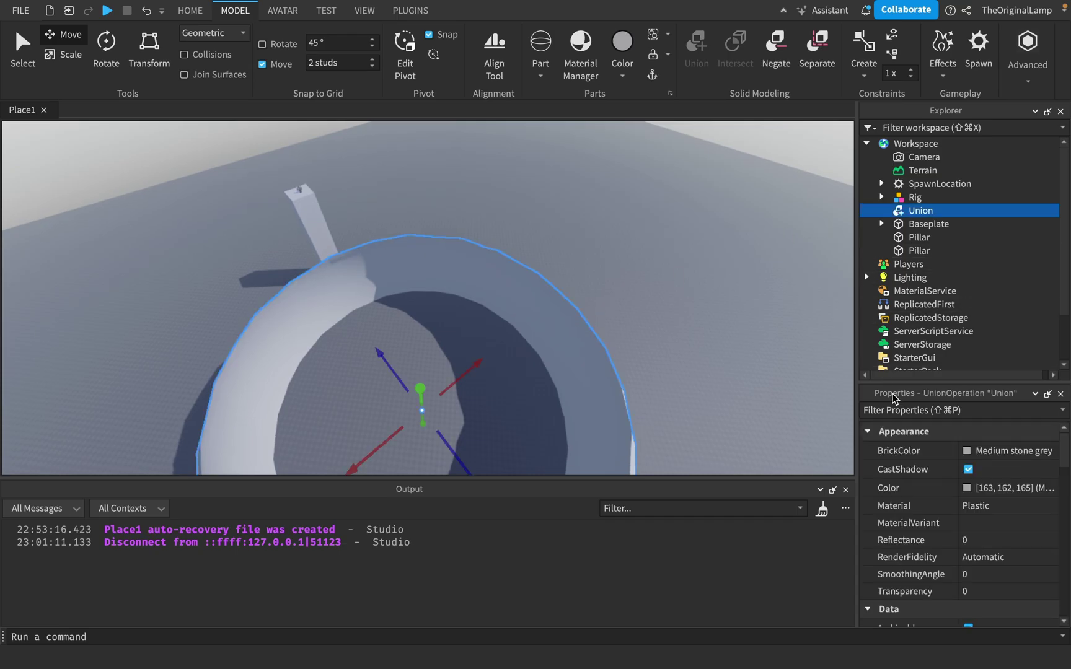
scroll(925, 546, "down", 10)
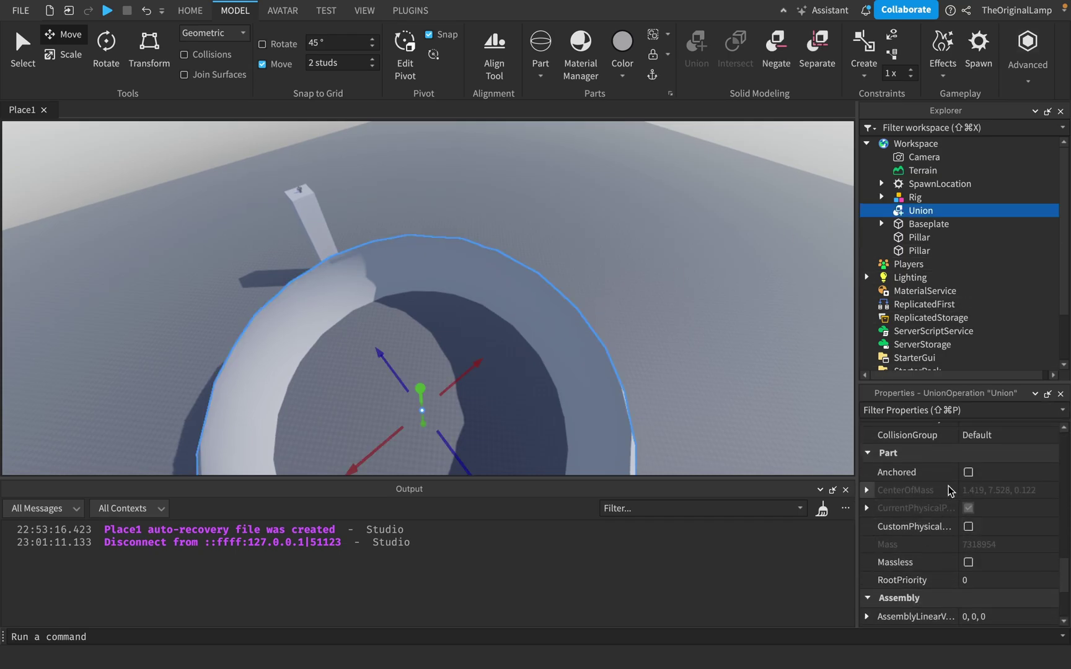
left_click(968, 473)
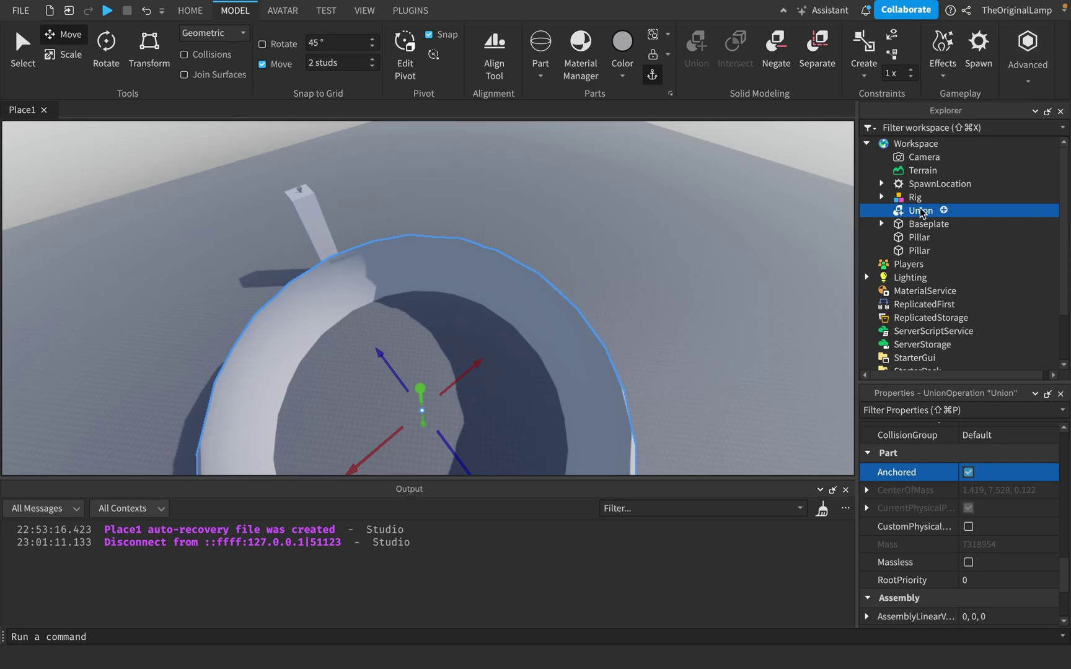
Rename the hollow union as Arena and clear the selection
left_click(947, 215)
type("Arena")
key("Return")
key("s")
right_click_drag(754, 221, 755, 221)
key("w")
left_click(750, 230)
left_click_drag(622, 208, 589, 202)
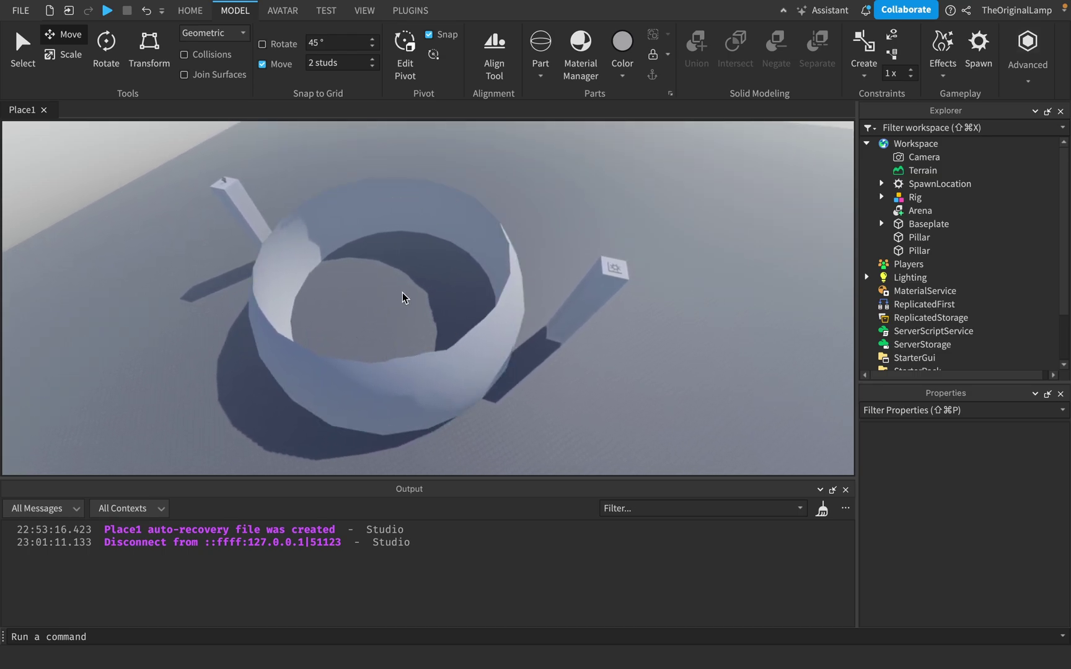
scroll(404, 298, "up", 5)
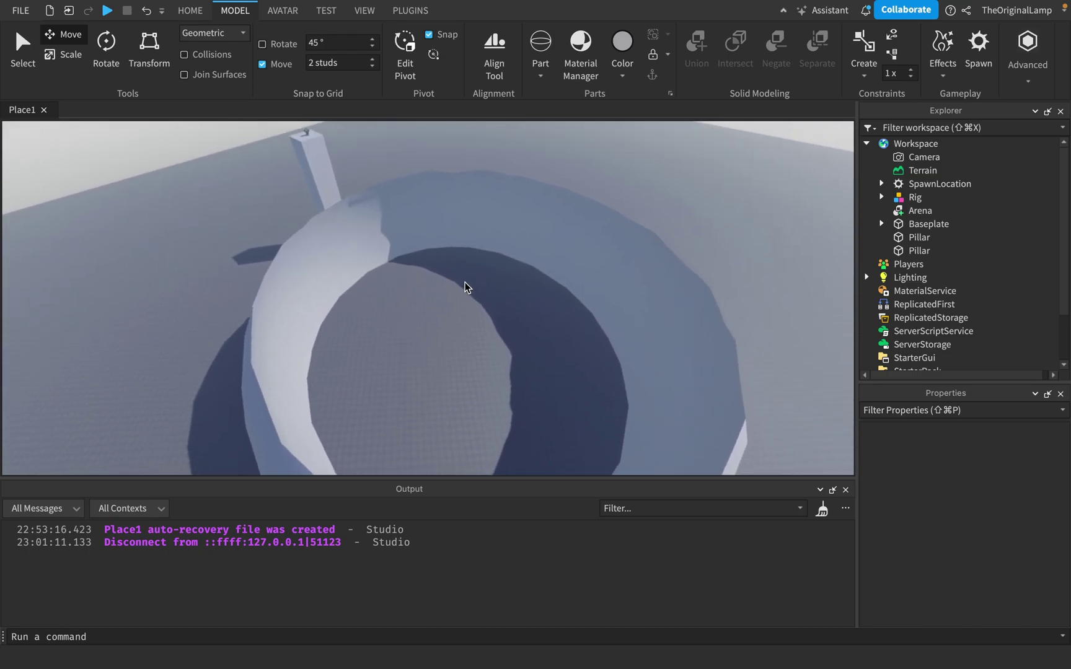
scroll(466, 287, "up", 5)
left_click(192, 12)
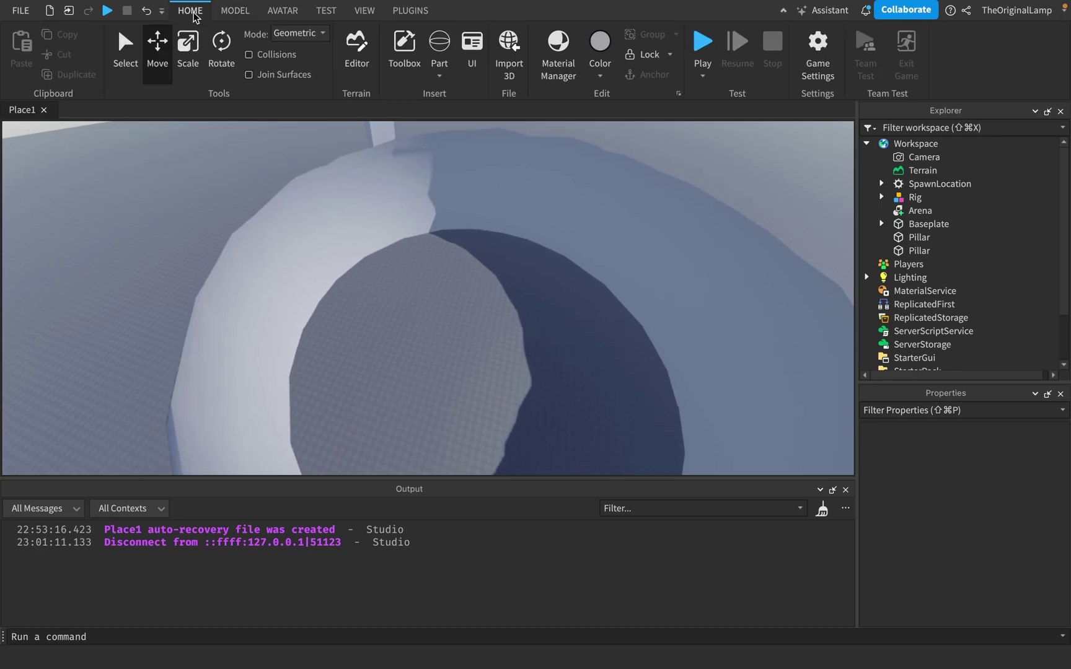
left_click(443, 75)
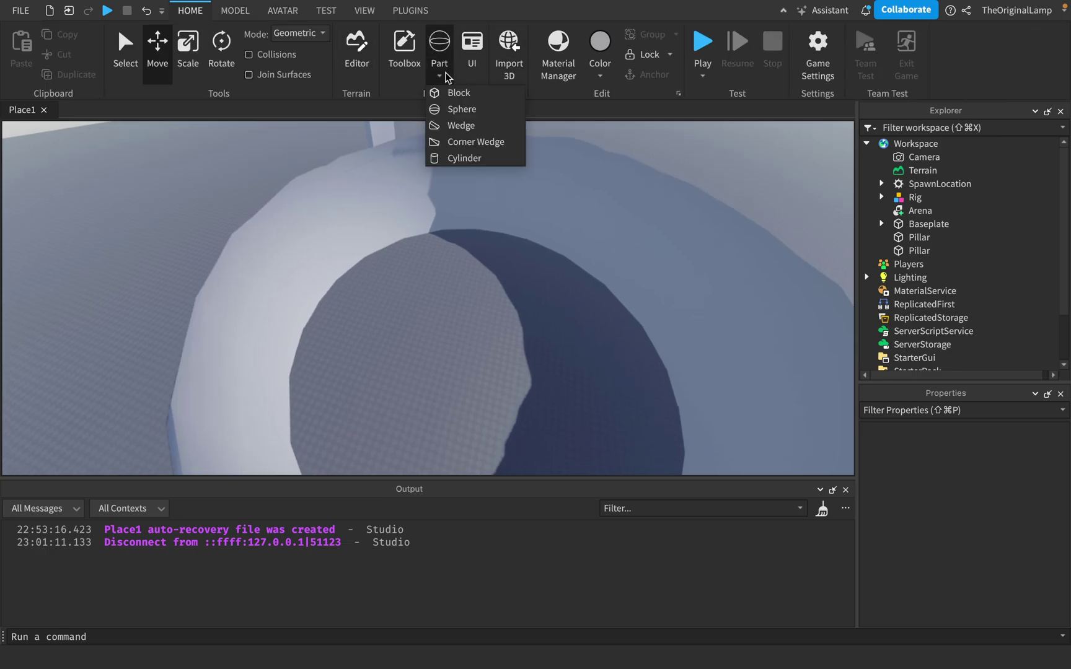
left_click(474, 115)
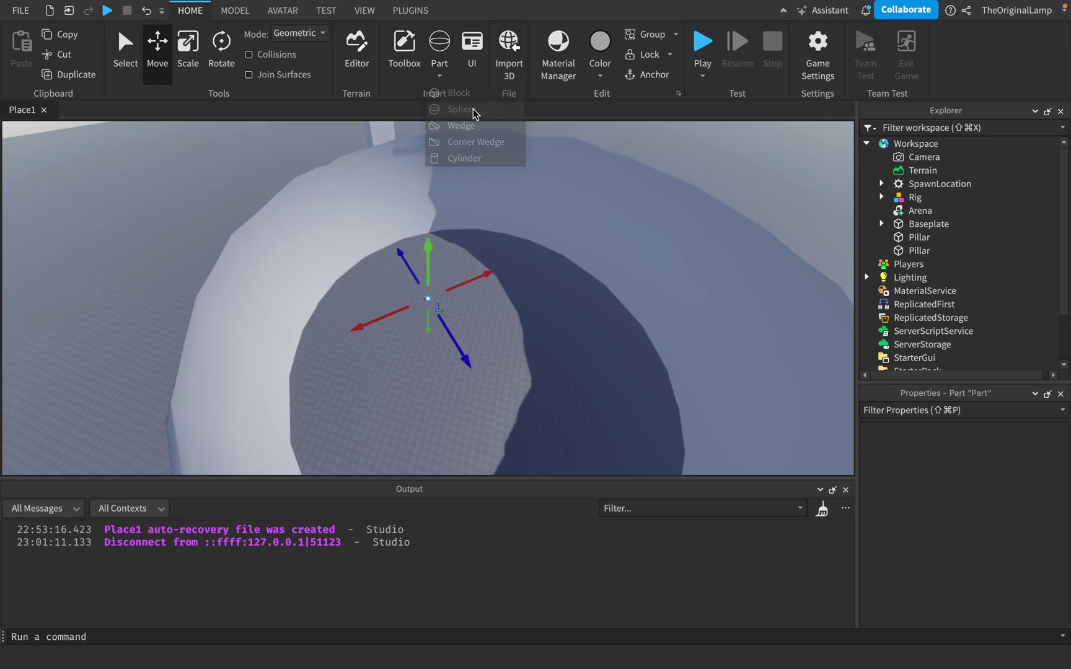
scroll(531, 268, "up", 5)
key("super+1")
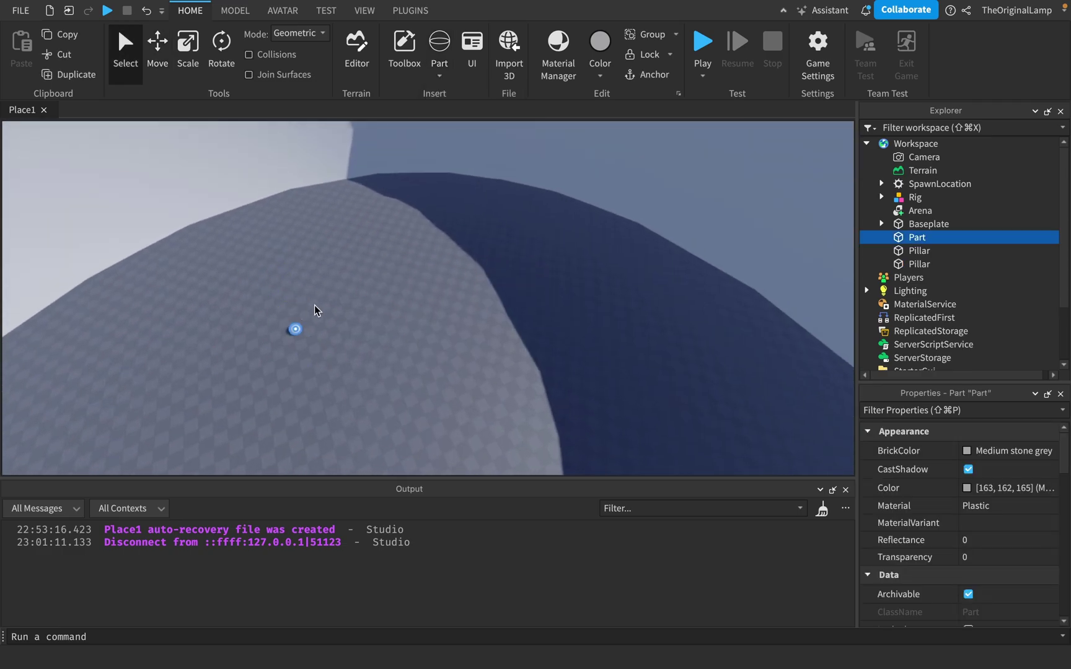
key("super+3")
left_click_drag(322, 318, 468, 260)
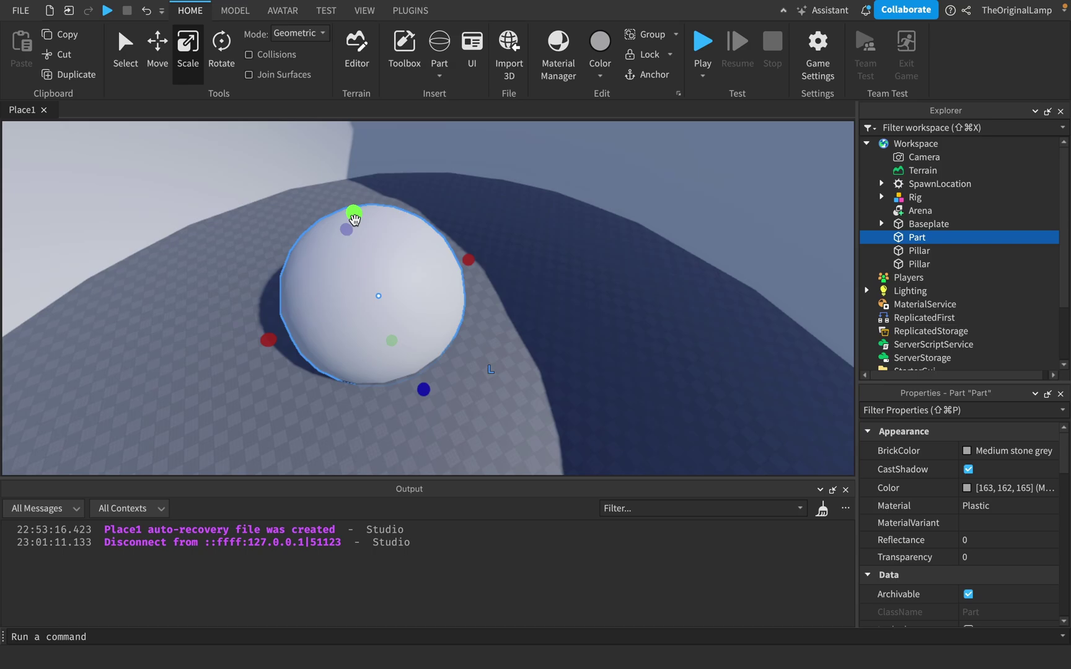
left_click_drag(354, 219, 362, 277)
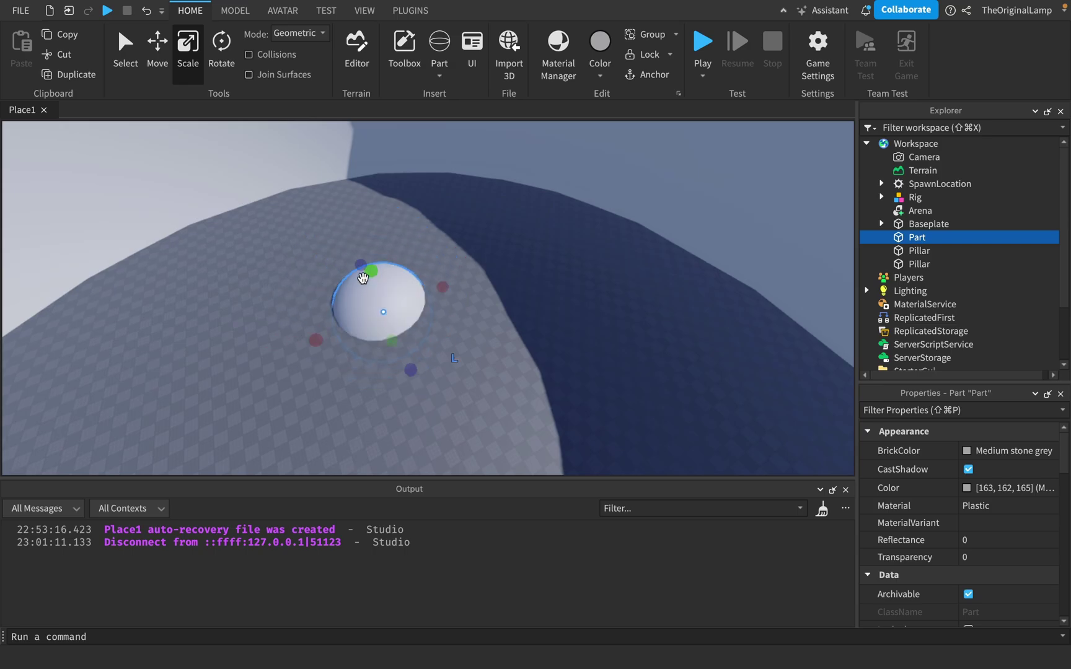
key("Delete")
Insert a block part inside the arena, enlarged proportionally, and place it near the edge of the arena floor
left_click(444, 75)
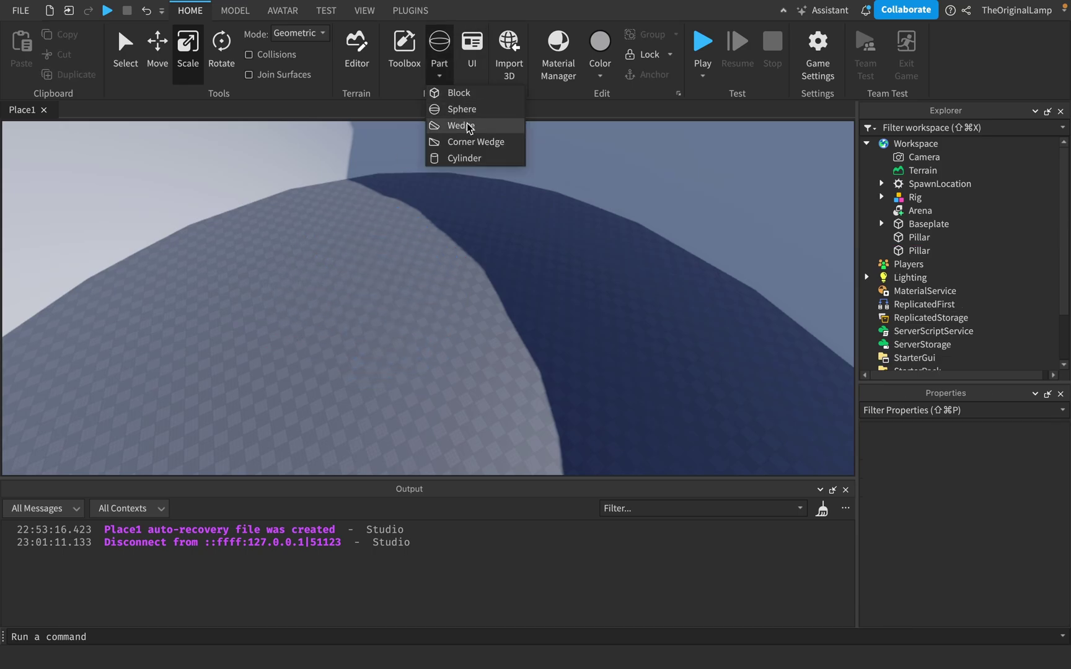
left_click(465, 95)
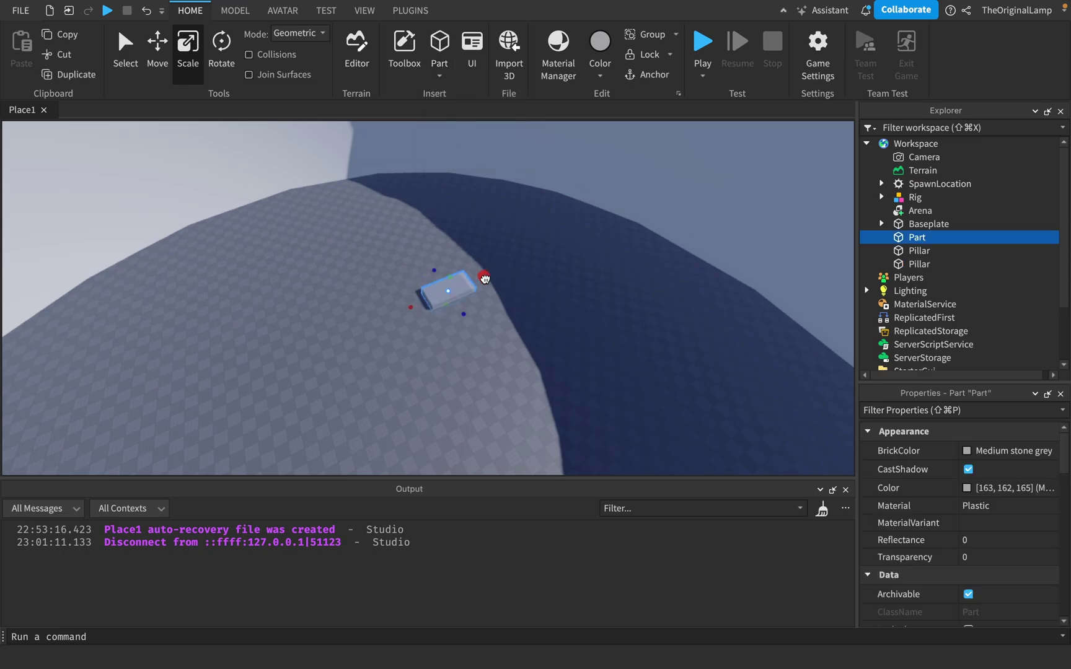
left_click_drag(484, 279, 476, 310, "shift")
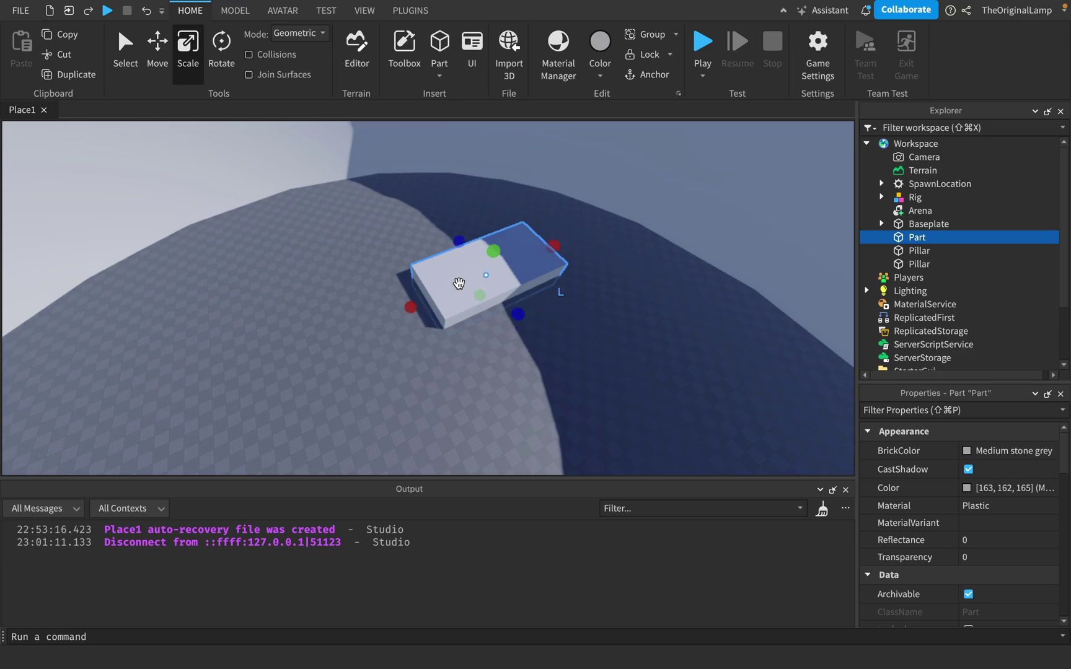
key("super+1")
left_click_drag(459, 283, 340, 409)
scroll(296, 288, "down", 5)
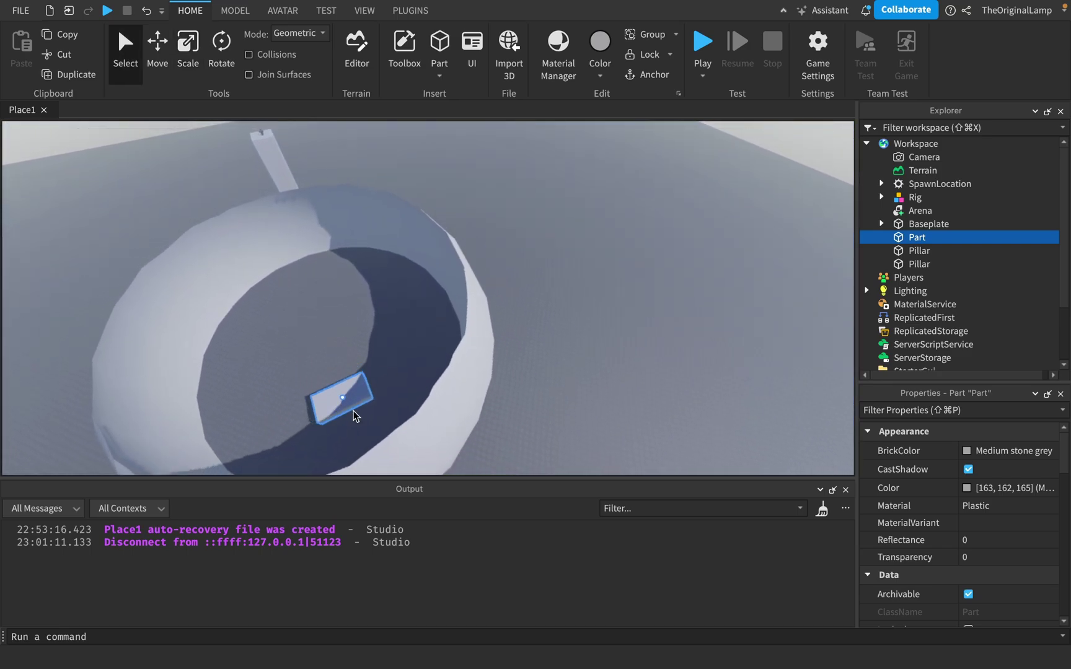
Duplicate the block, place the copy across the arena floor and rename both blocks as Beyblade
key("super+d")
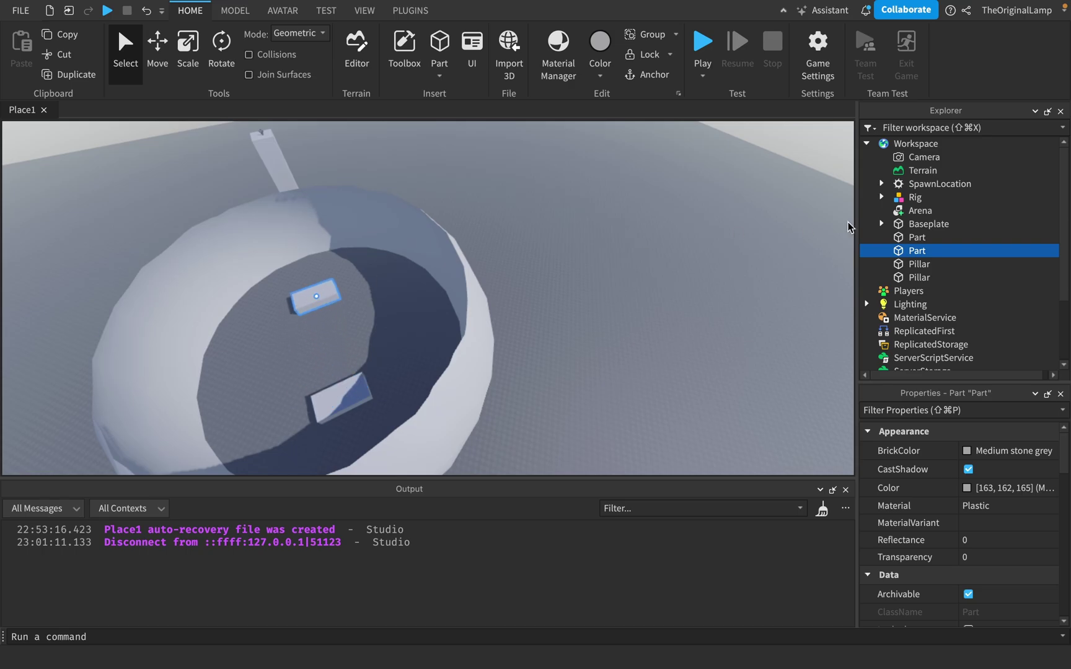
left_click(917, 240, "shift")
left_click(918, 240)
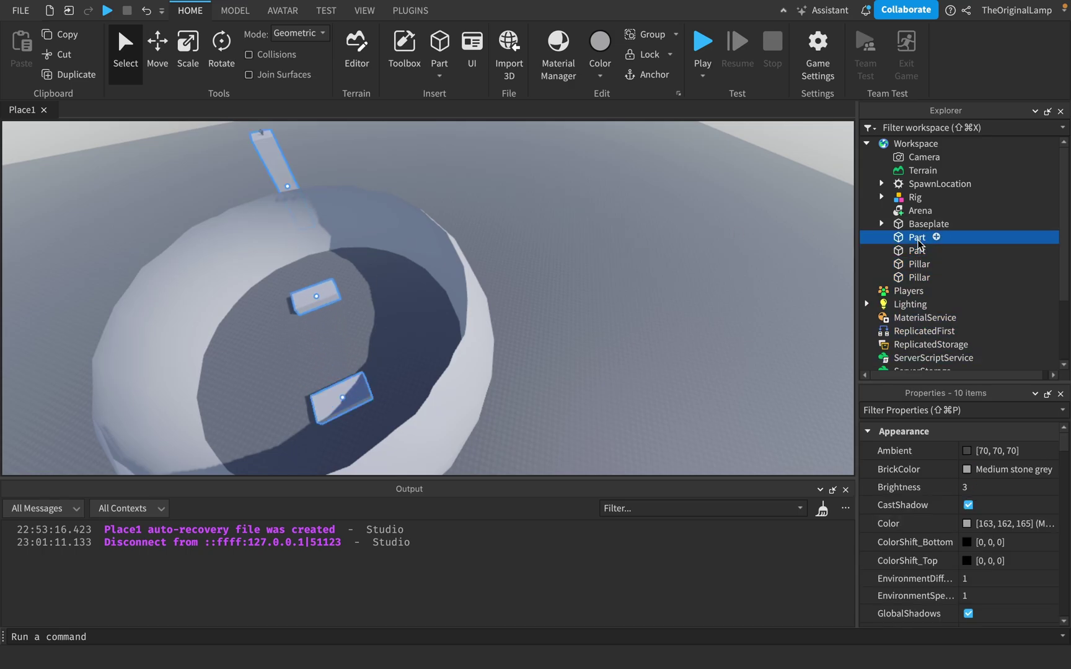
left_click(917, 240)
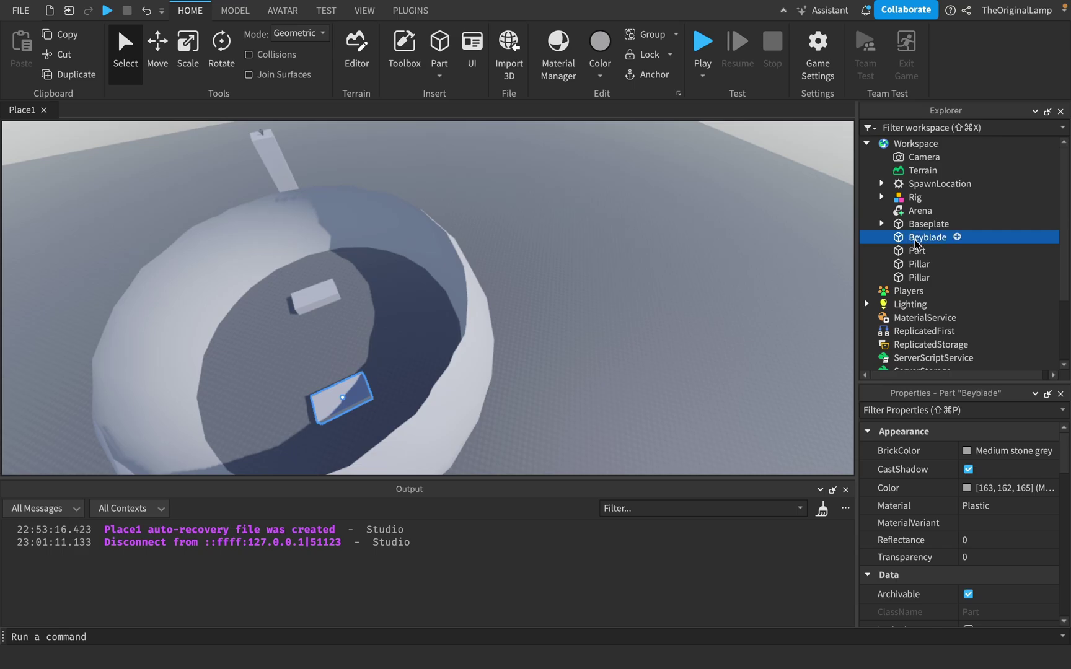
left_click(921, 253)
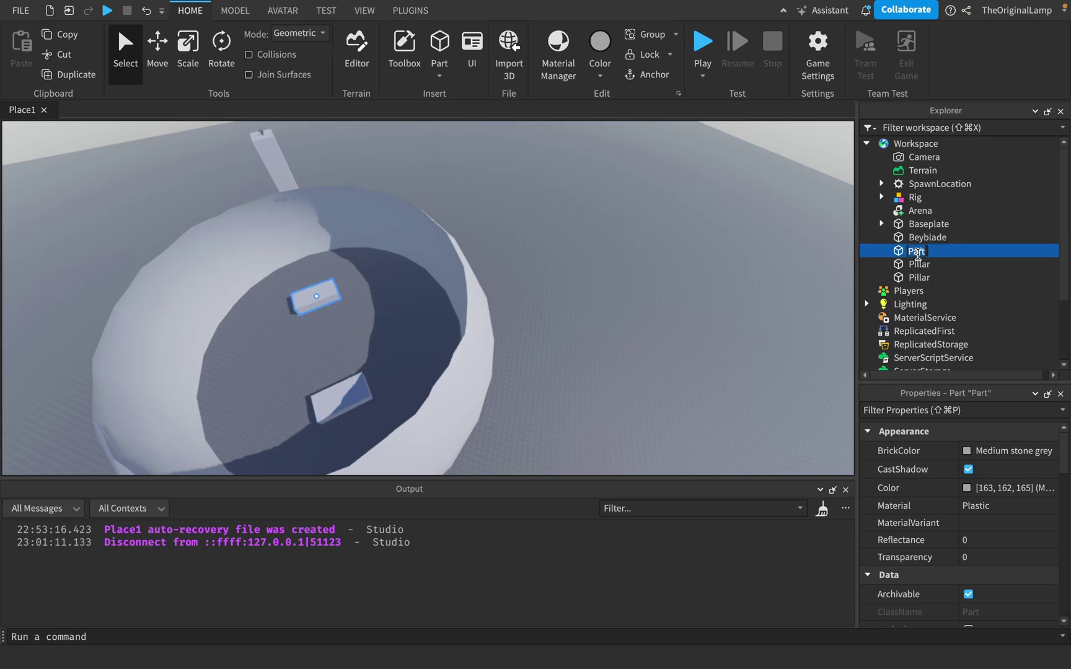
left_click(919, 264)
Start a playtest and switch it from the client to the server view
key("s")
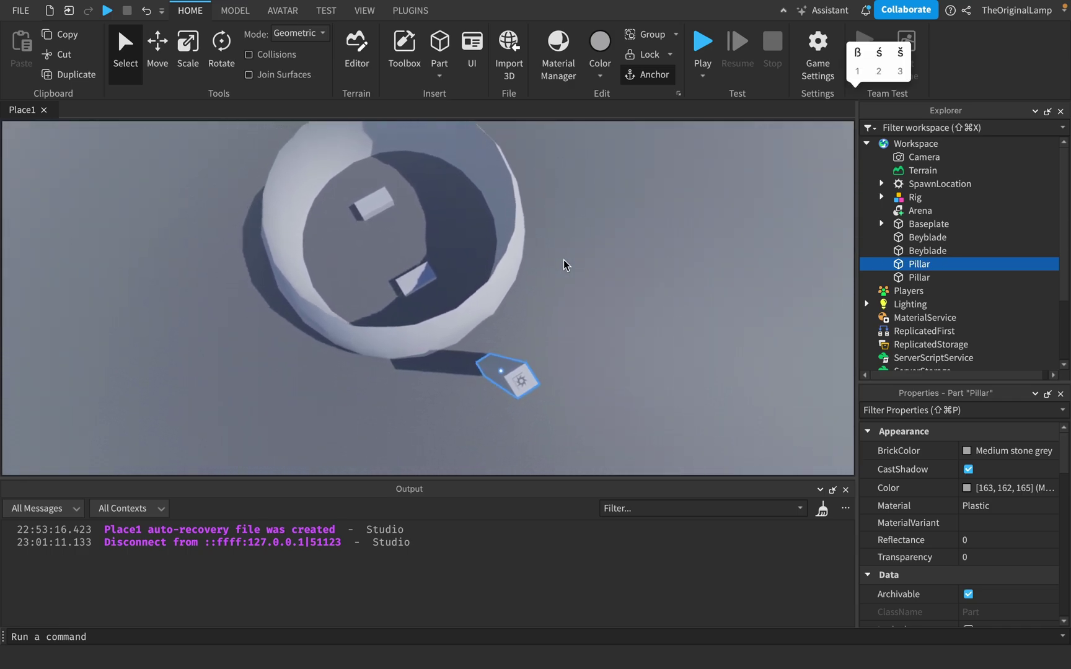
right_click_drag(564, 265, 566, 389)
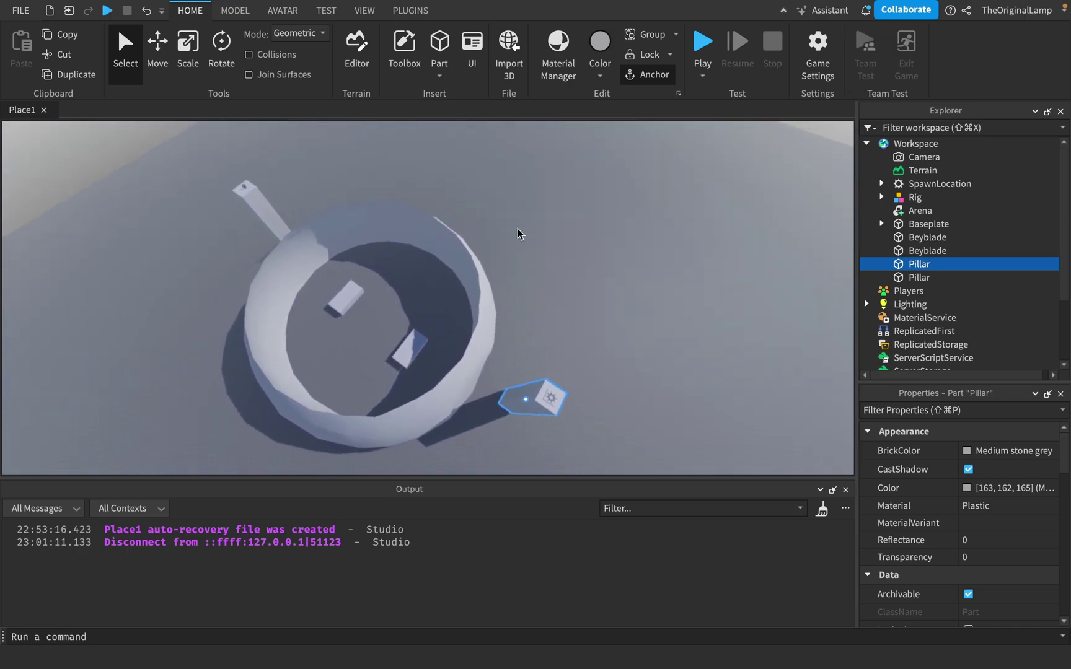
left_click(710, 49)
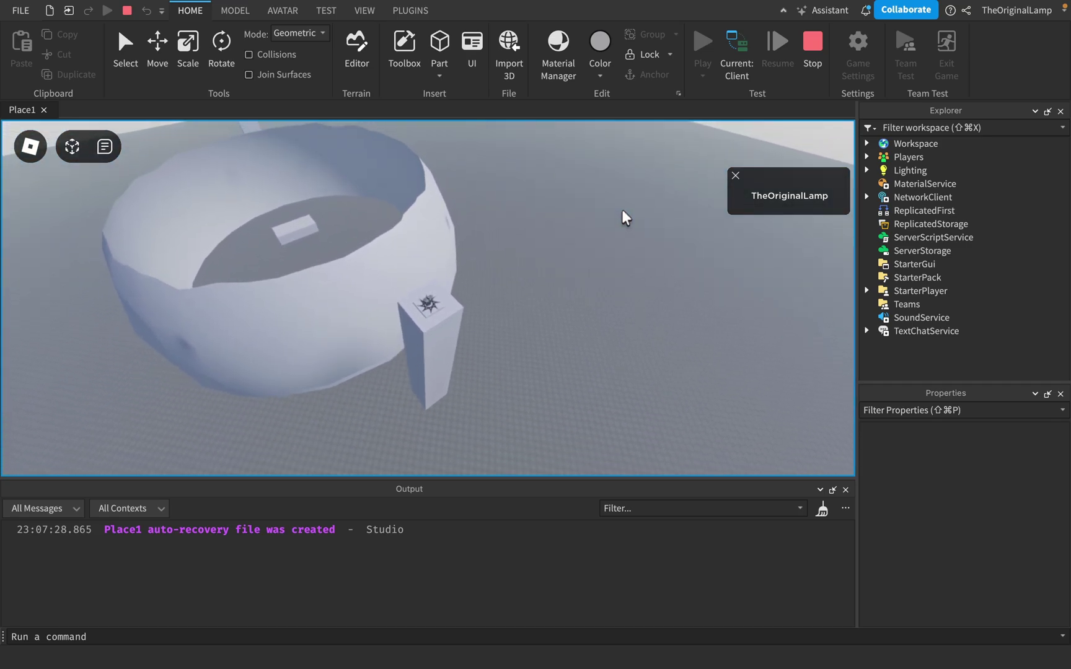
right_click_drag(622, 211, 622, 210)
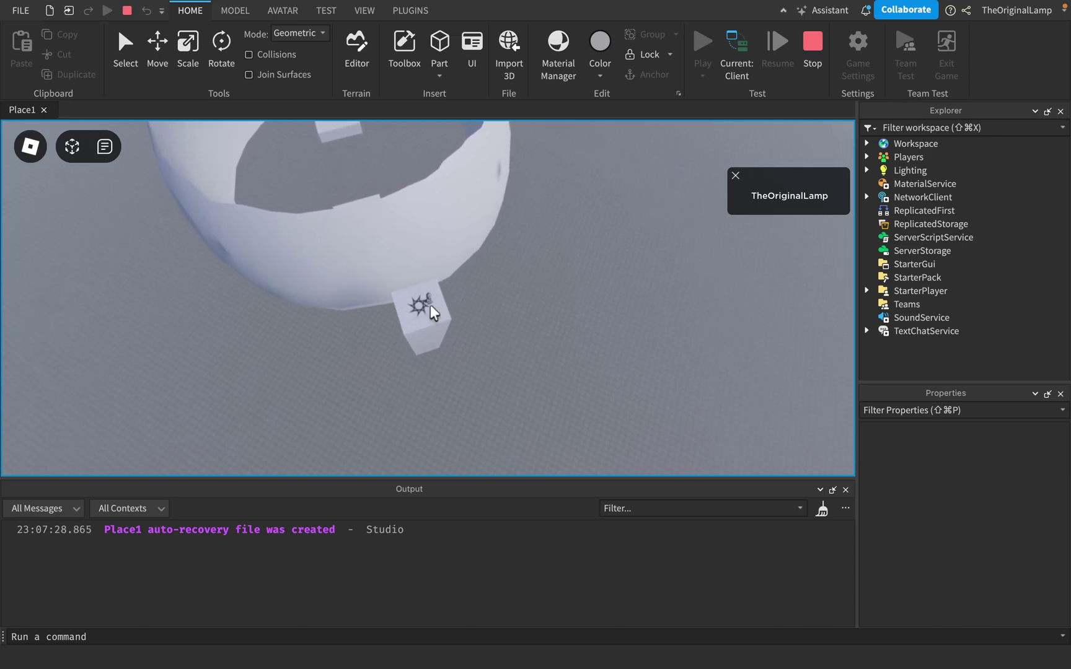
left_click(735, 72)
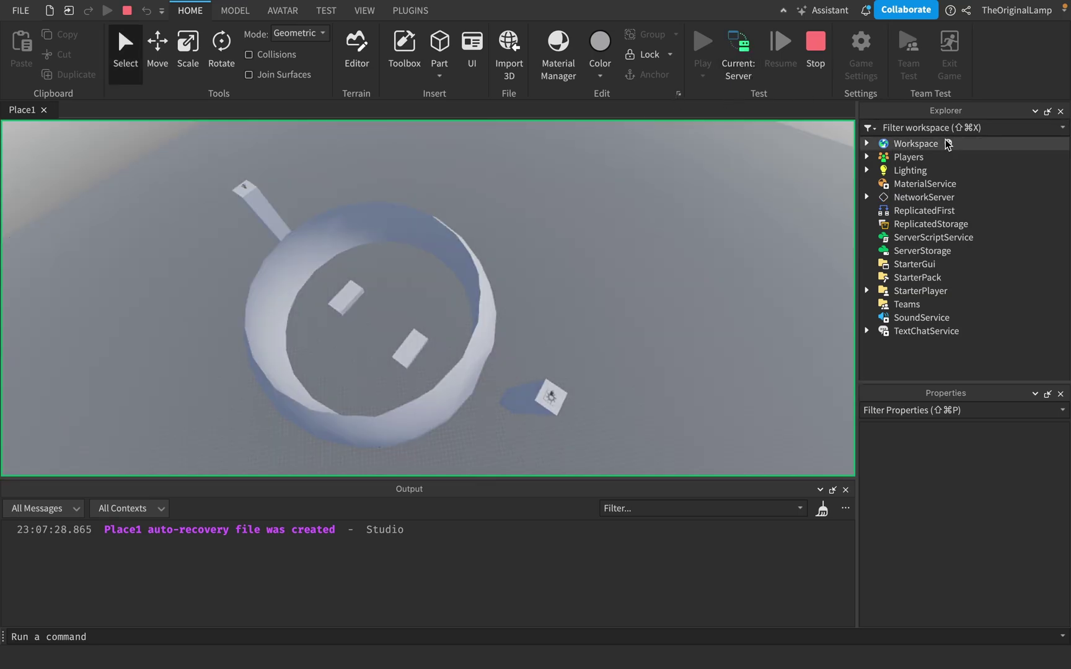
Add an AlignOrientation constraint to the Beyblade block closest to the spawn pillar
left_click(866, 144)
left_click(929, 266)
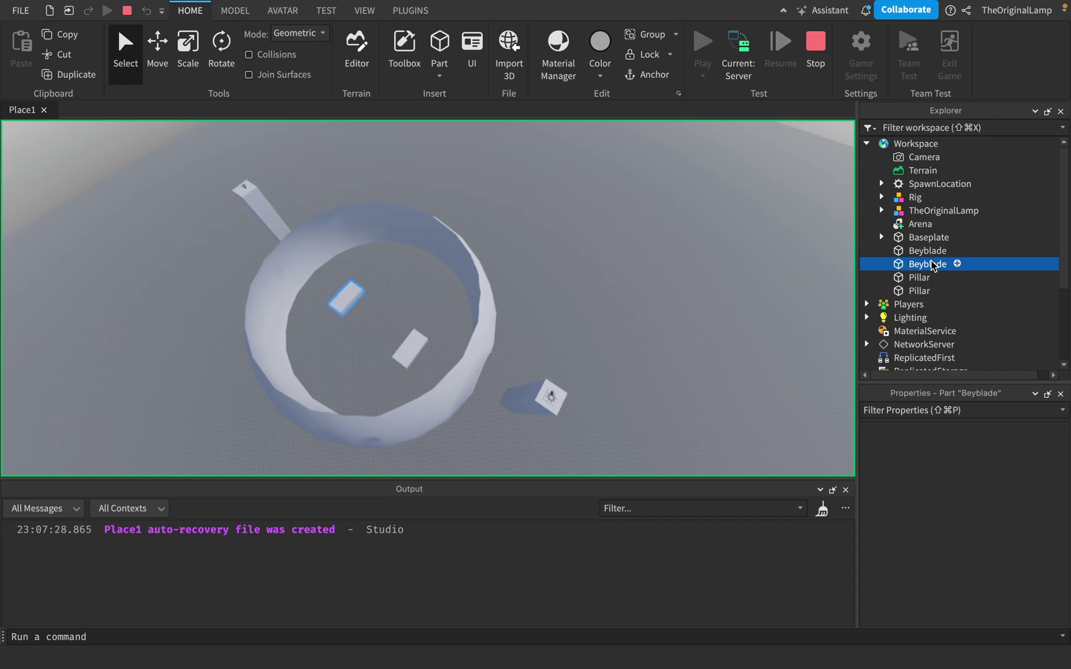
left_click(936, 251)
left_click(958, 251)
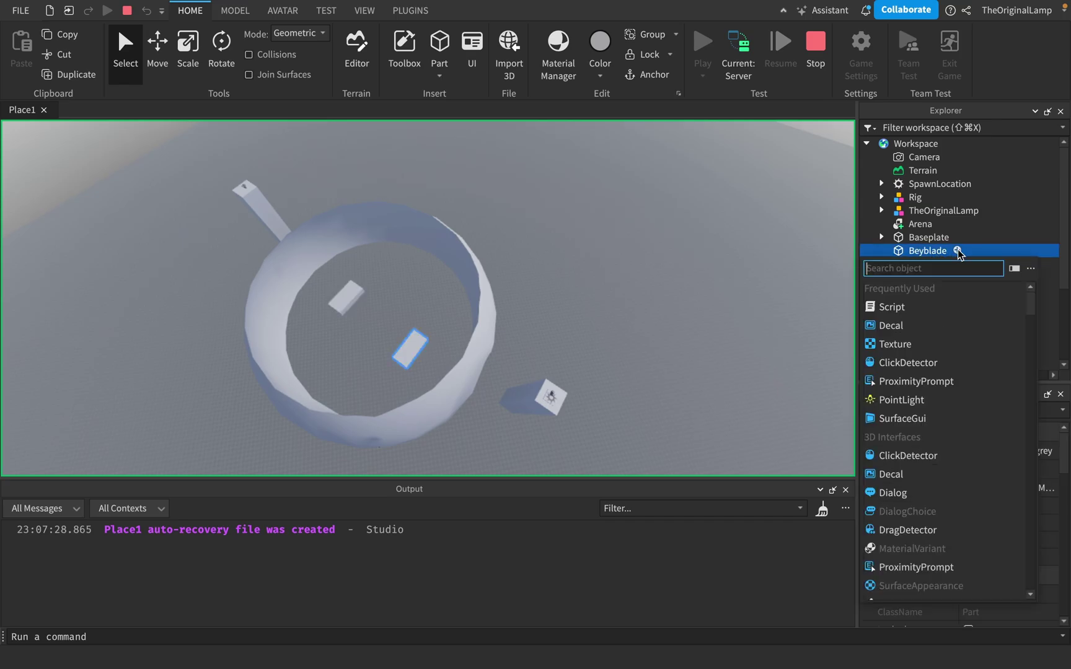
type("alig")
left_click(915, 288)
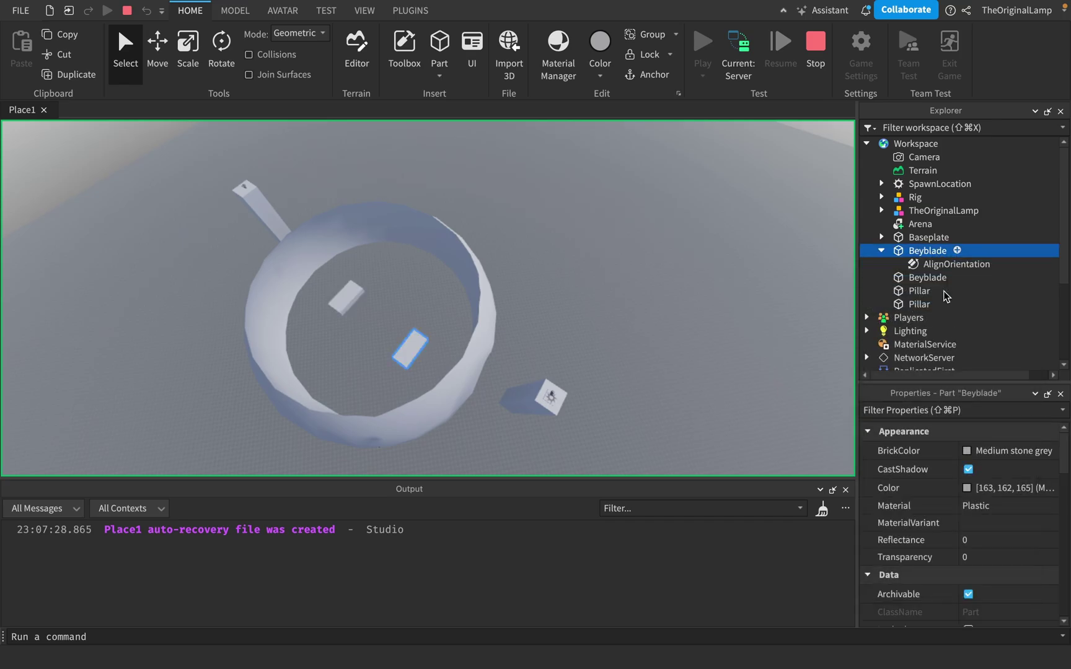
Add an Attachment to the same Beyblade block that holds the AlignOrientation constraint
left_click(970, 267)
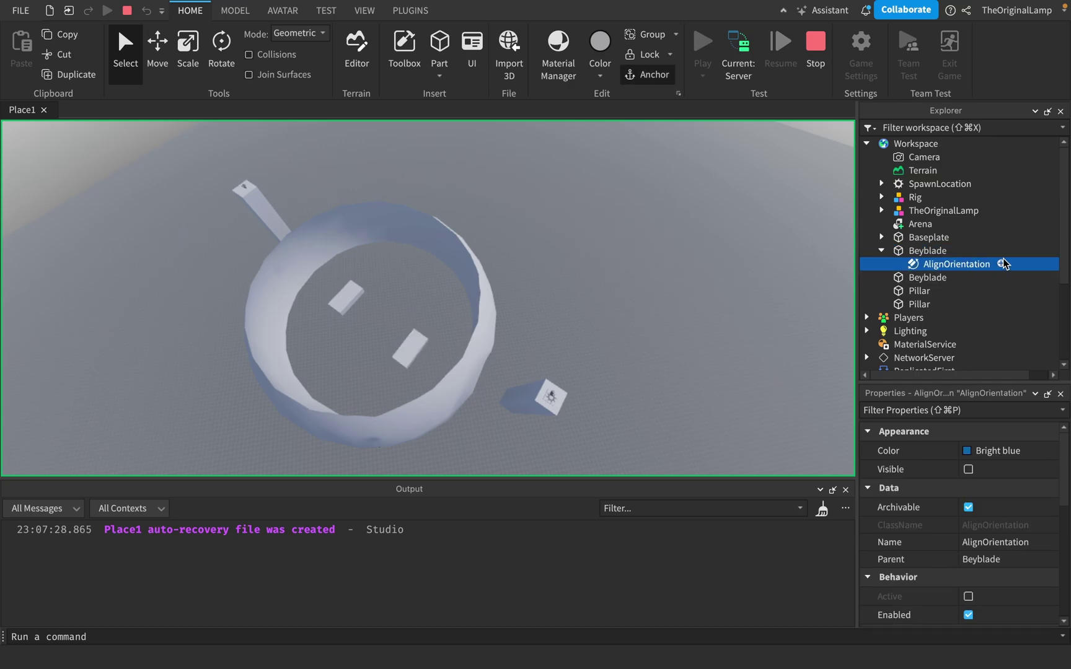
left_click(957, 251)
type("at")
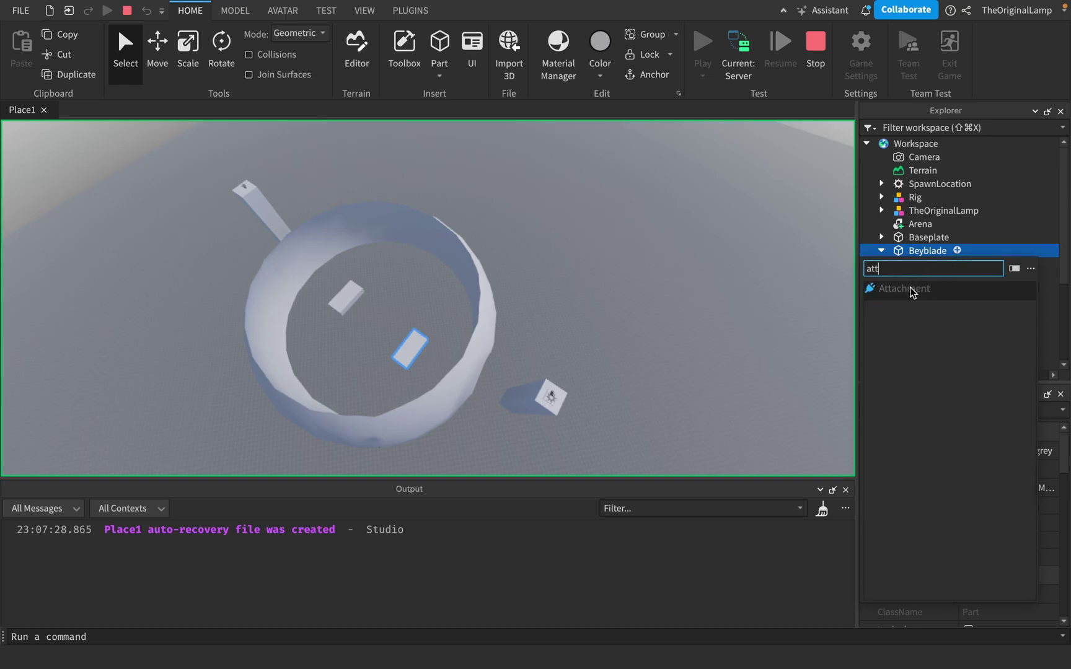
type("t")
left_click(912, 288)
Set the AlignOrientation's Attachment0 property to the Beyblade's Attachment
left_click(955, 264)
scroll(980, 539, "down", 5)
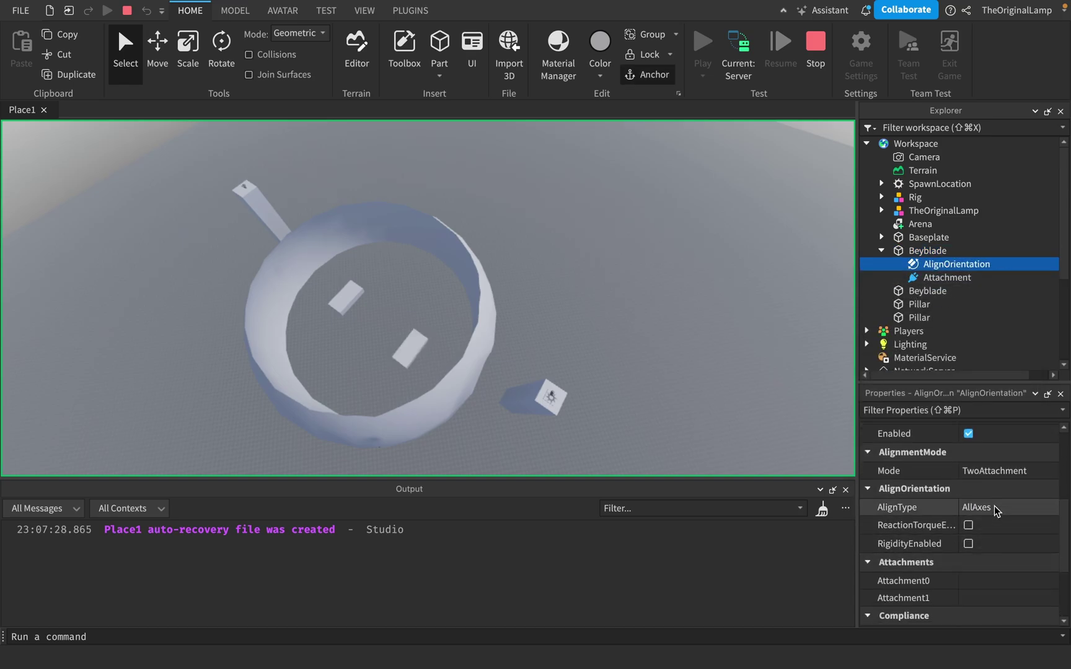
scroll(994, 518, "down", 3)
left_click(979, 529)
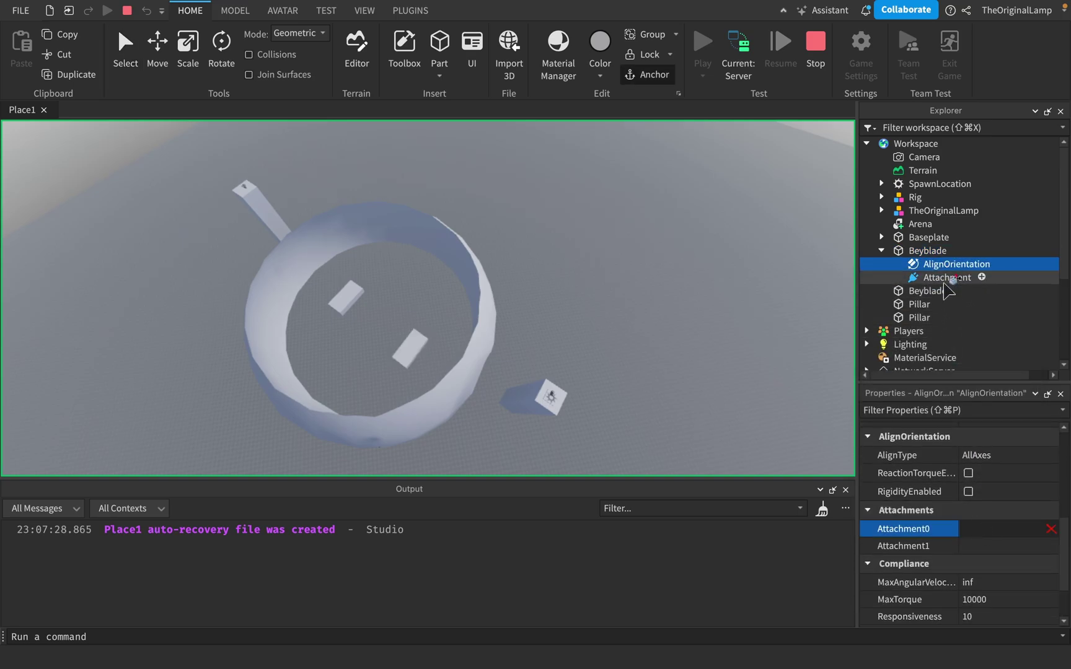
left_click(944, 279)
scroll(976, 549, "down", 2)
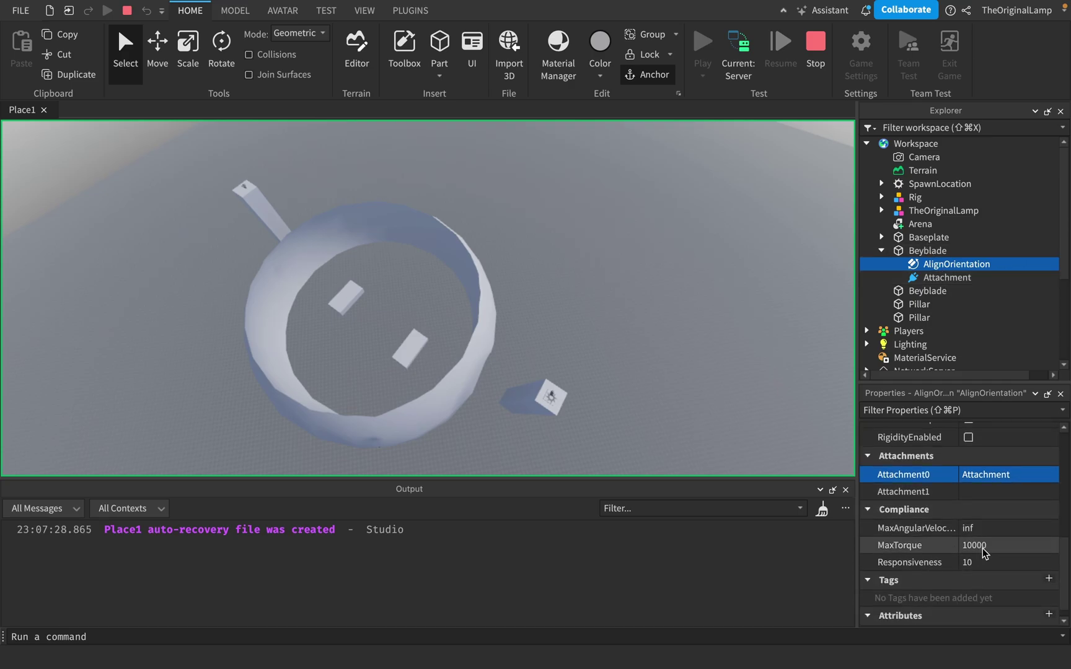
left_click(993, 544)
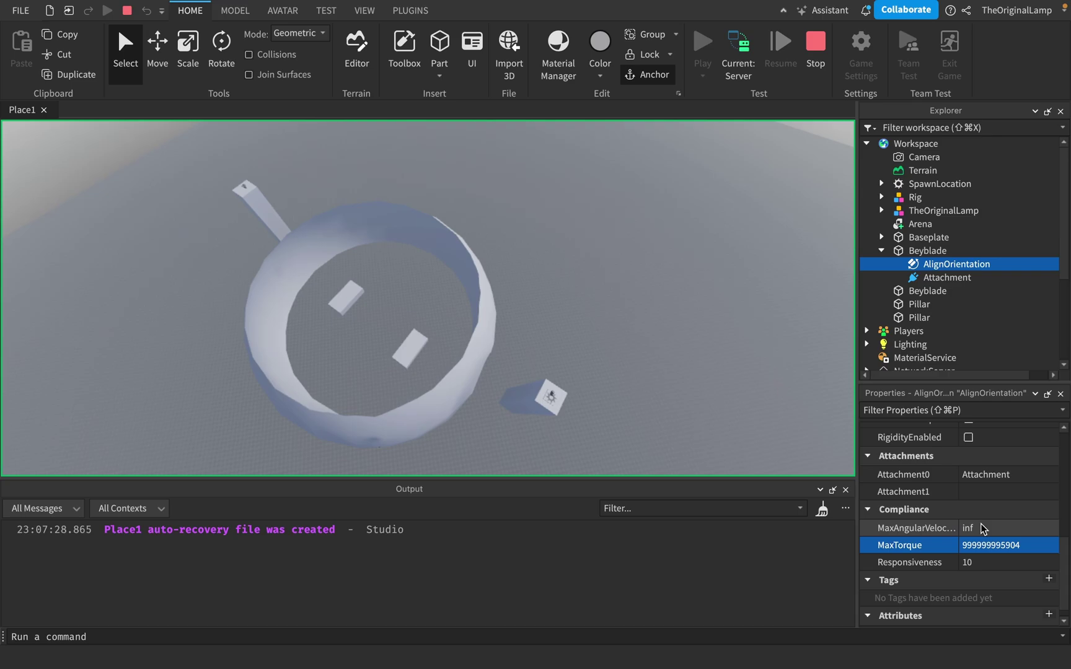
left_click(1005, 561)
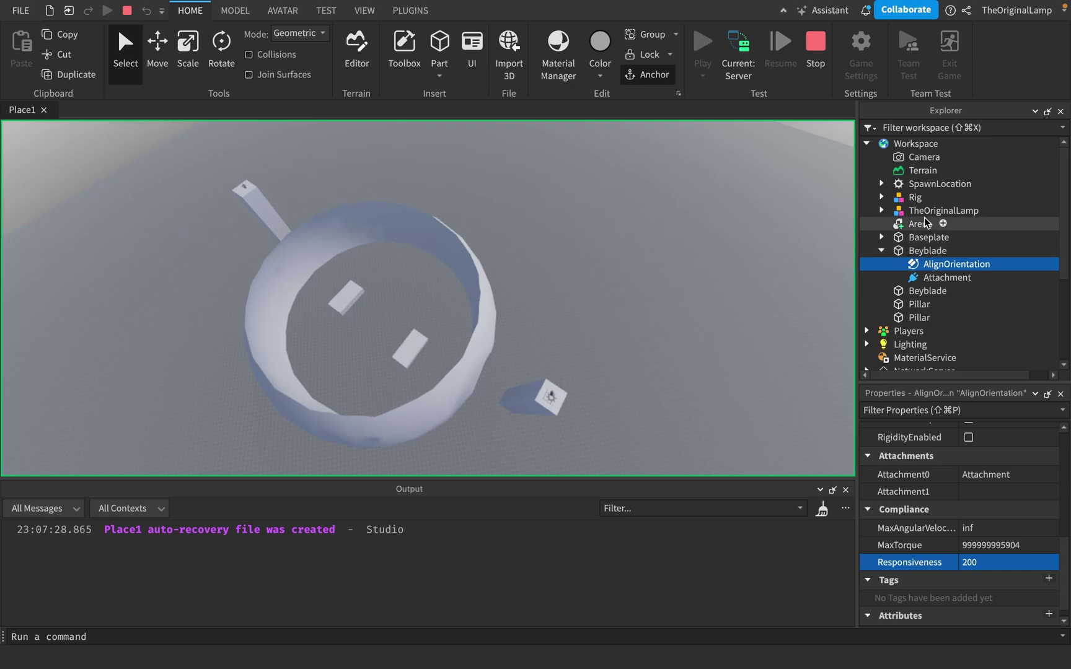
Set the AlignOrientation's Attachment1 property to the HatAttachment in the player character's head
left_click(937, 277)
left_click(933, 265)
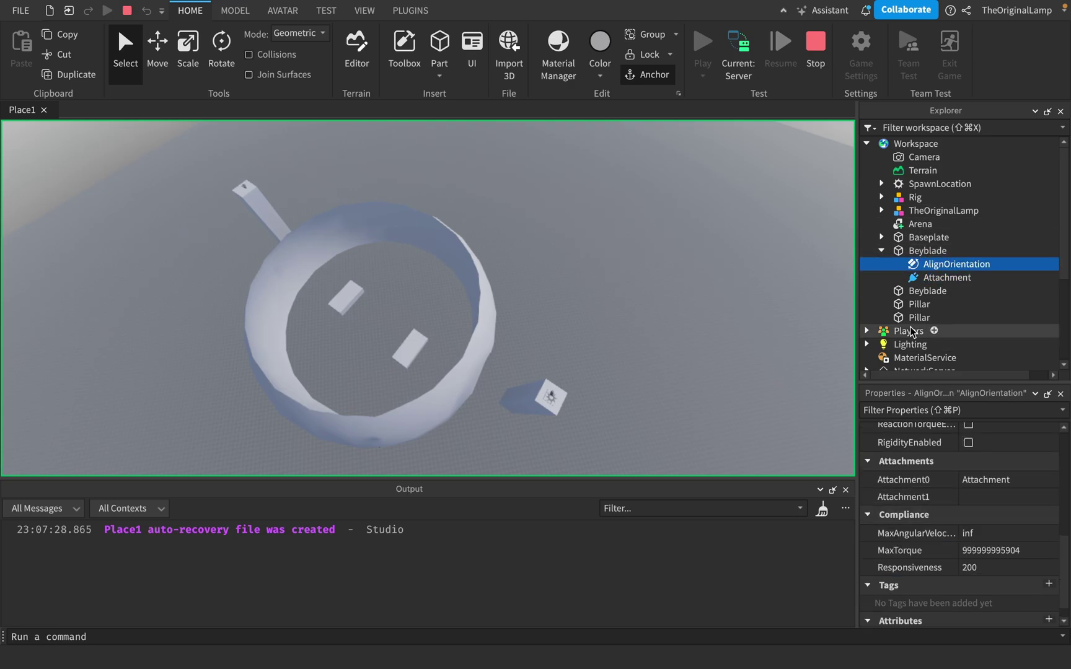
left_click(881, 210)
scroll(935, 292, "down", 2)
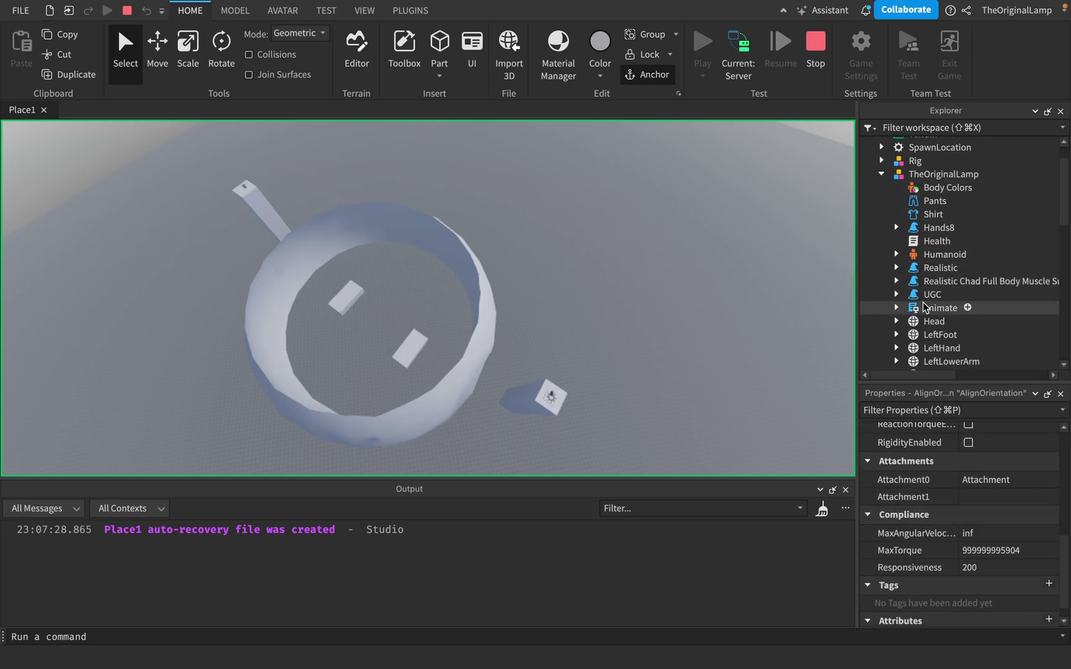
left_click(896, 321)
left_click(980, 497)
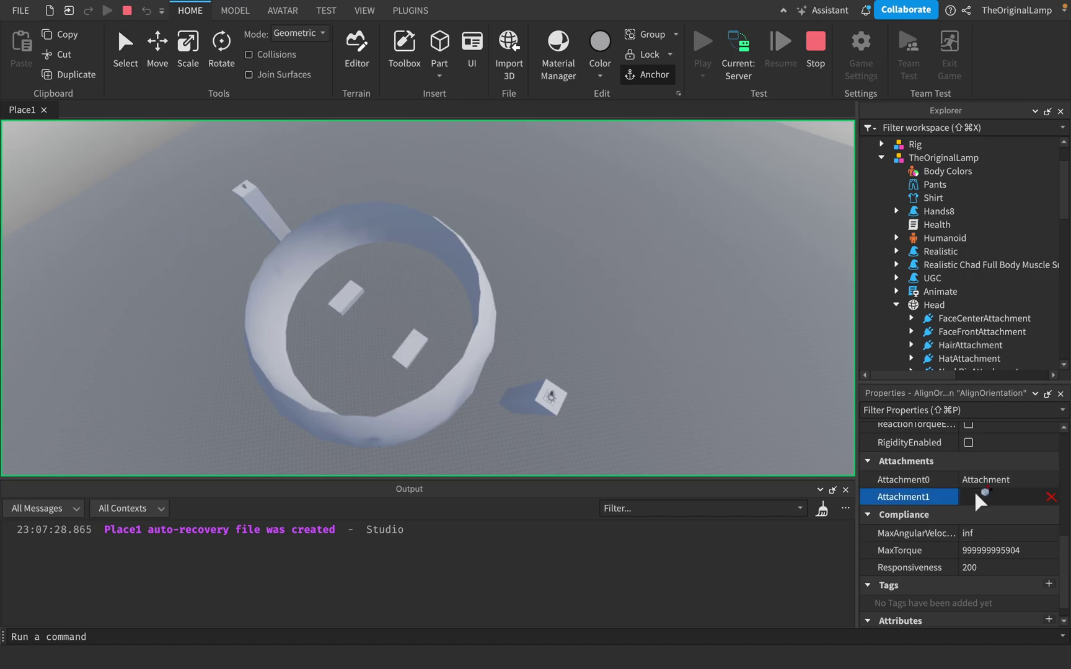
scroll(980, 331, "down", 1)
left_click(975, 335)
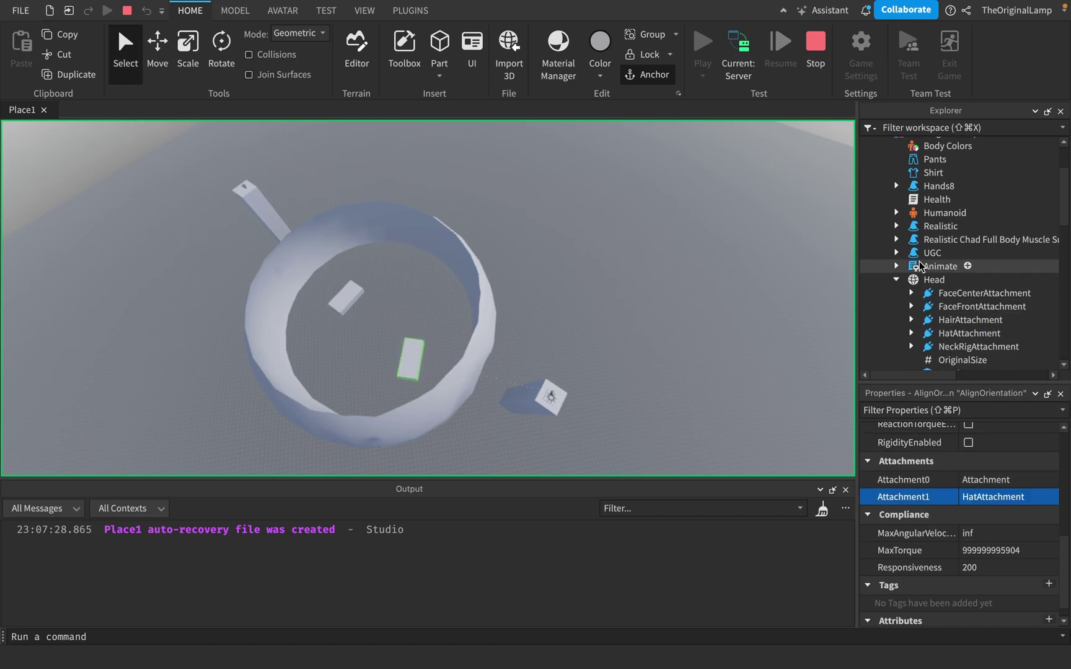
Return to the client view, turn the camera around to test the character-controlled Beyblade, and end the playtest
left_click(896, 279)
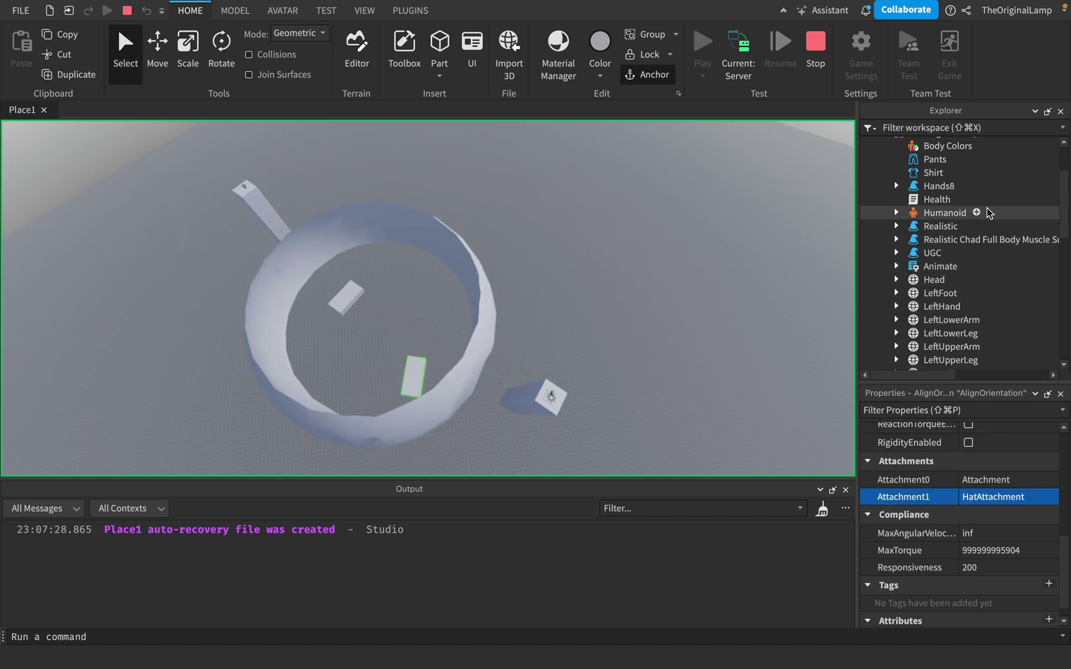
scroll(924, 210, "up", 3)
left_click(882, 211)
left_click(738, 52)
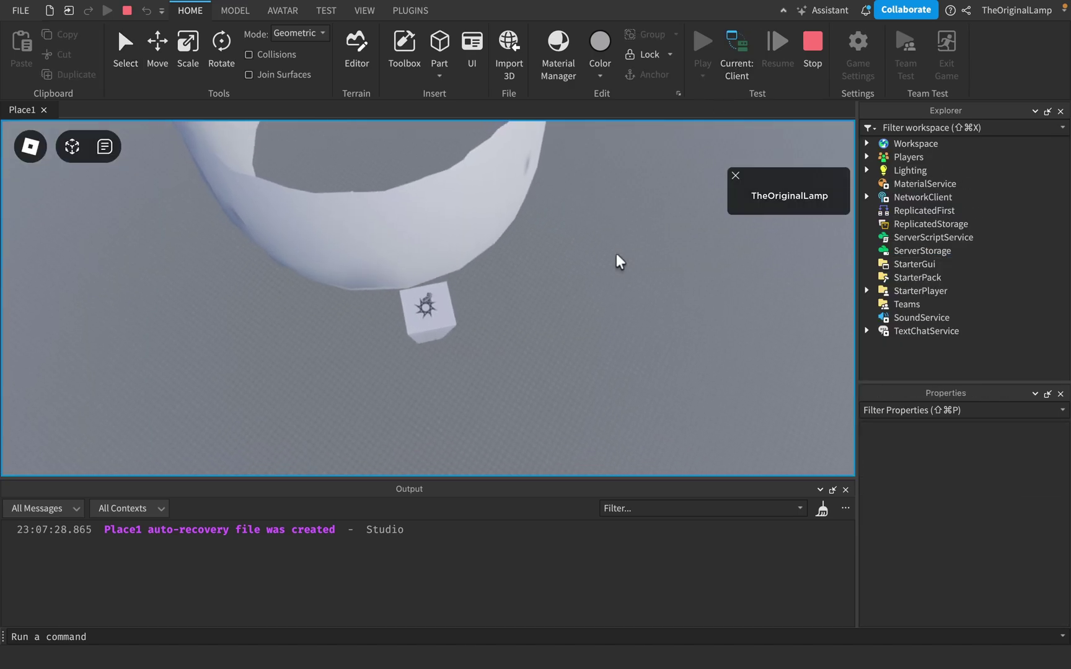
right_click_drag(617, 255, 617, 255)
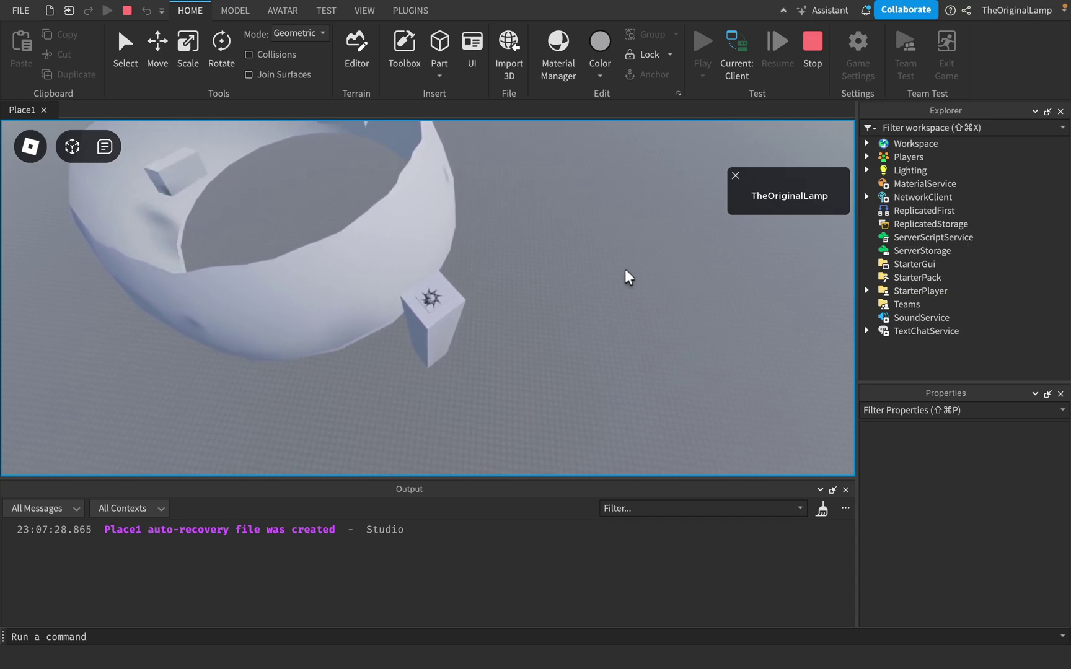
right_click_drag(624, 270, 625, 269)
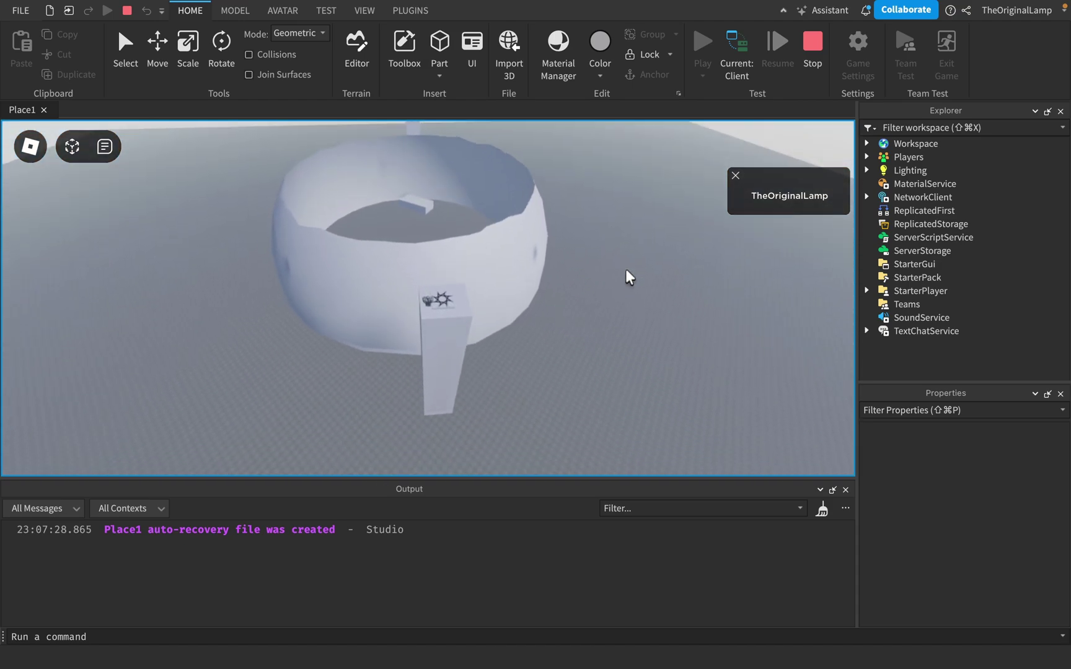
left_click(812, 44)
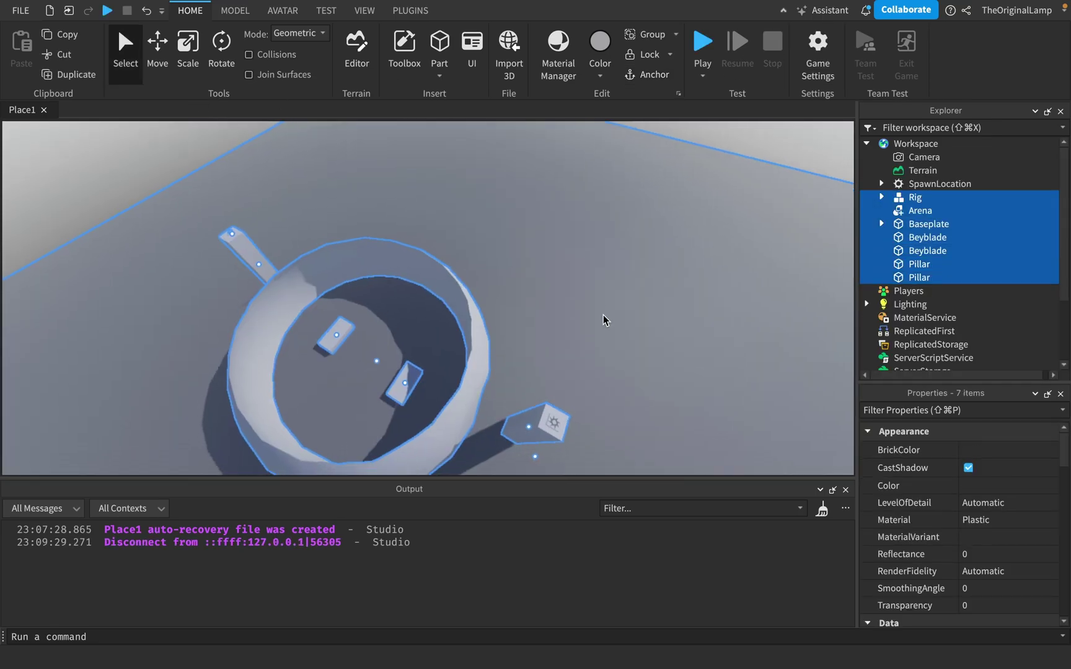
Delete the rig, arena, both Beyblades and both pillars, keeping the spawn location and baseplate, and clear the selection
key("Delete")
key("super+z")
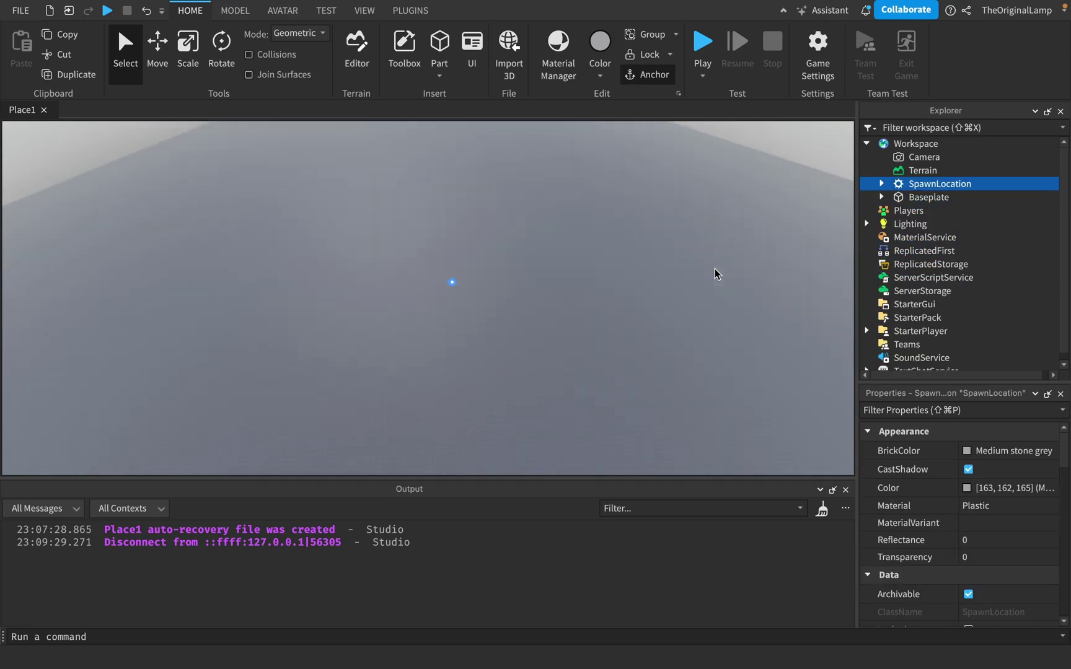
right_click_drag(715, 268, 712, 267)
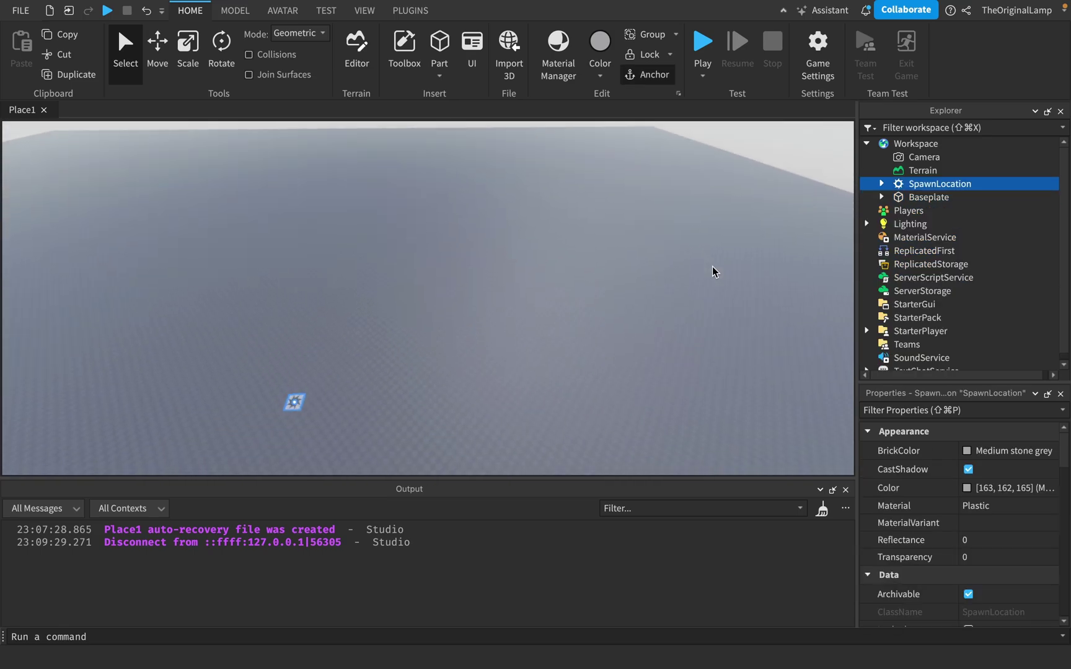
left_click(600, 271)
right_click_drag(600, 271, 301, 265)
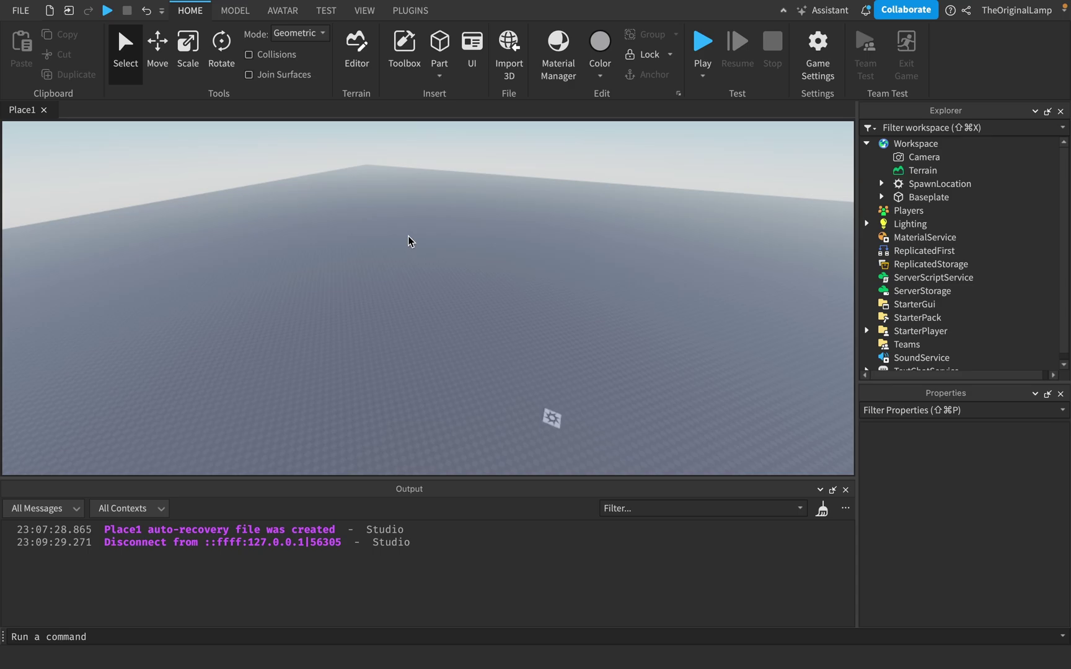
Select the spawn location and shift it slightly on the baseplate
right_click_drag(449, 244, 449, 243)
scroll(449, 243, "up", 5)
left_click_drag(494, 242, 514, 239)
right_click_drag(514, 238, 515, 237)
key("s")
left_click(429, 261)
scroll(421, 285, "down", 5)
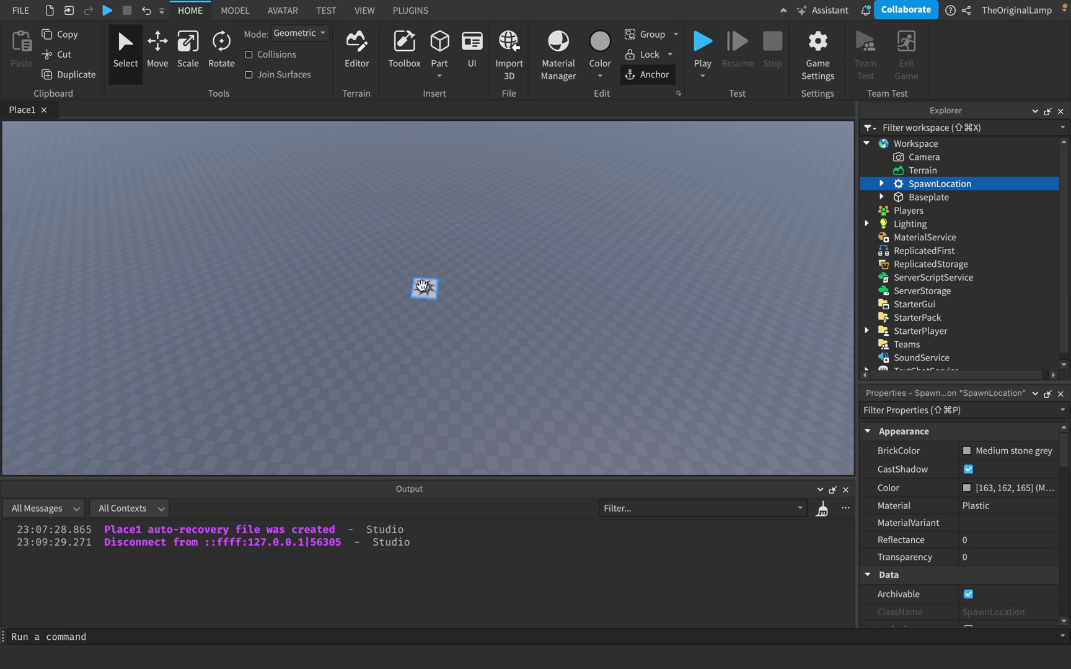
mouse_move(422, 286)
left_mouse_down()
mouse_move(400, 295)
mouse_move(423, 348)
mouse_move(406, 349)
mouse_move(441, 283)
mouse_move(422, 346)
mouse_move(429, 329)
mouse_move(399, 268)
mouse_move(420, 257)
mouse_move(422, 268)
left_mouse_up()
scroll(486, 326, "up", 5)
scroll(530, 273, "down", 5)
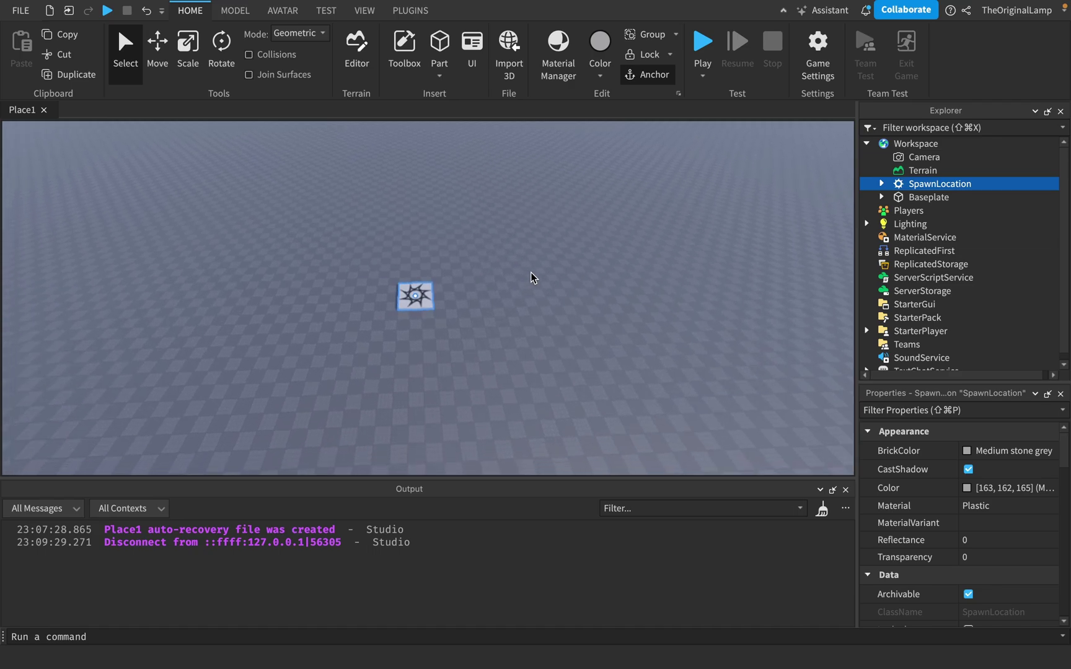
scroll(477, 297, "up", 4)
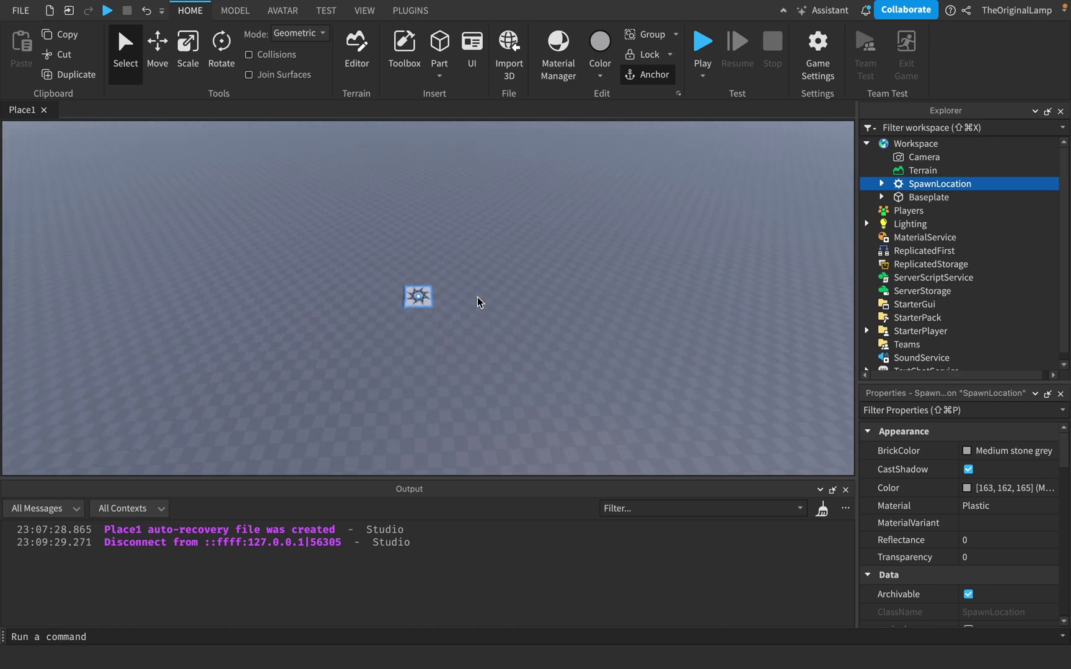
scroll(478, 297, "up", 3)
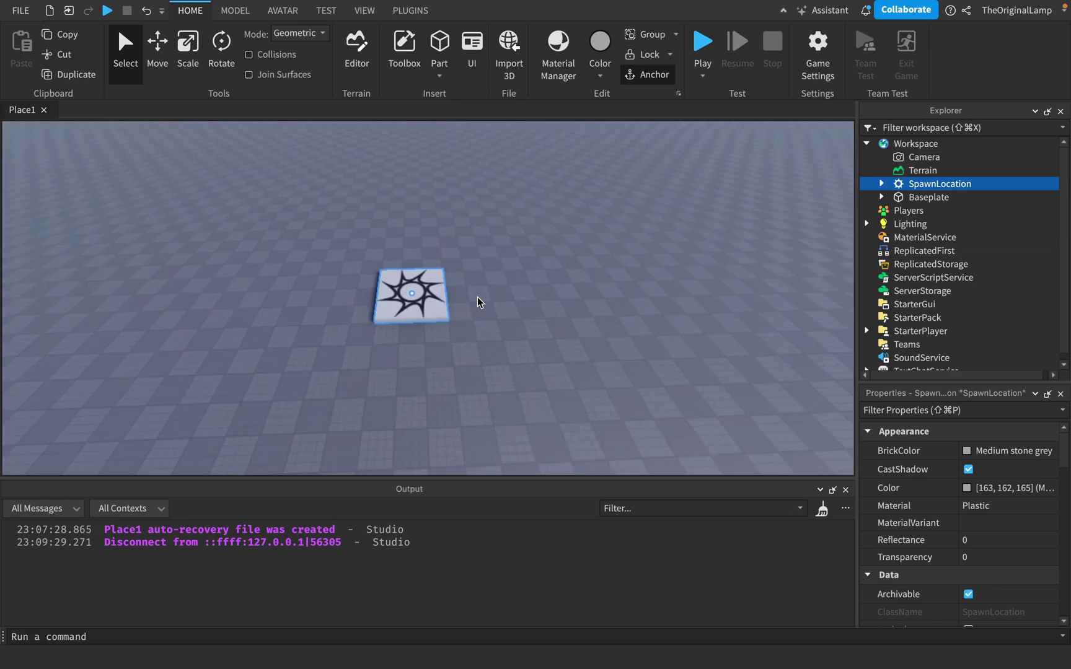
key("s")
right_click_drag(477, 296, 474, 296)
key("w")
key("w")
scroll(474, 296, "down", 6)
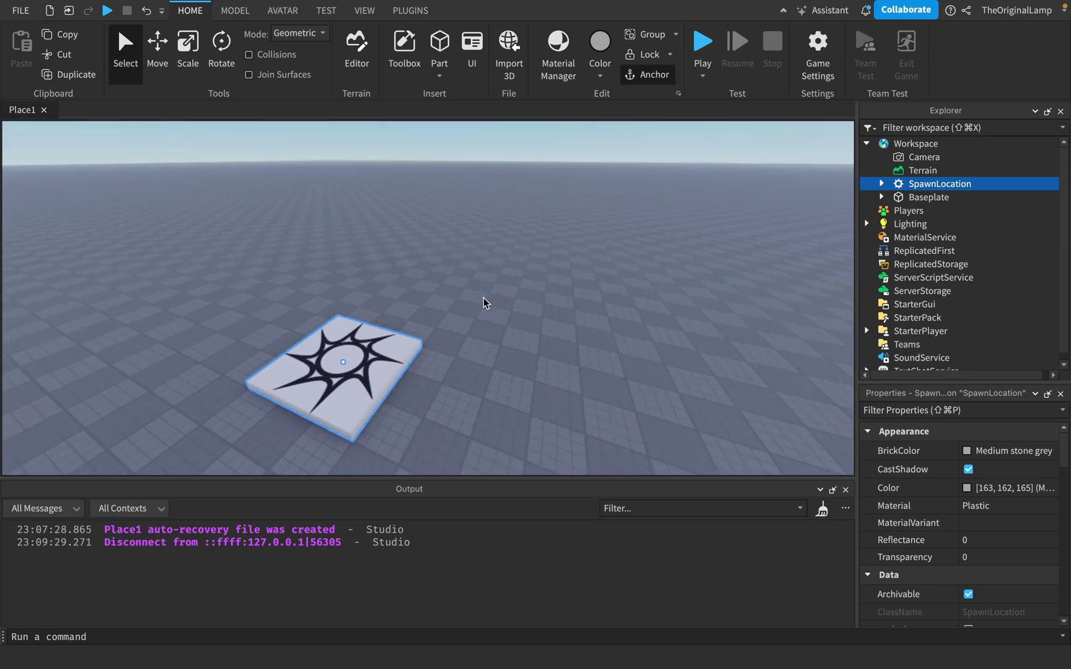
Clear the selection, reselect the spawn location and nudge it slightly across the baseplate
left_click(486, 296)
scroll(519, 294, "down", 3)
right_click_drag(519, 294, 518, 295)
mouse_move(442, 316)
left_mouse_down()
mouse_move(426, 293)
mouse_move(453, 336)
mouse_move(450, 314)
left_mouse_up()
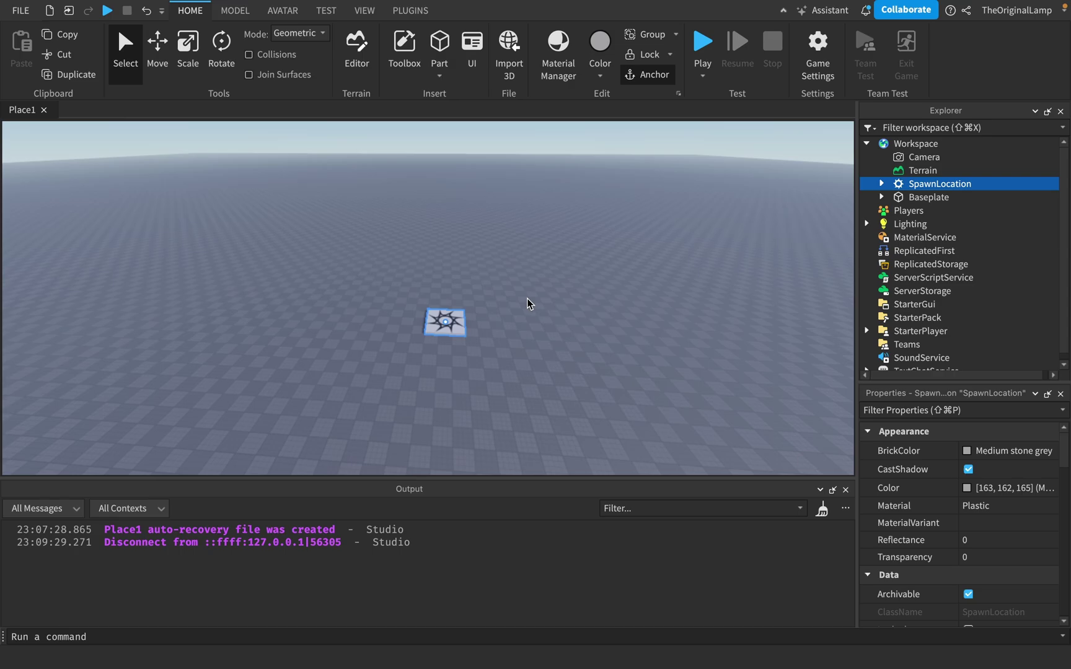
Shift the spawn location a short distance sideways on the baseplate and deselect it
scroll(555, 300, "up", 5)
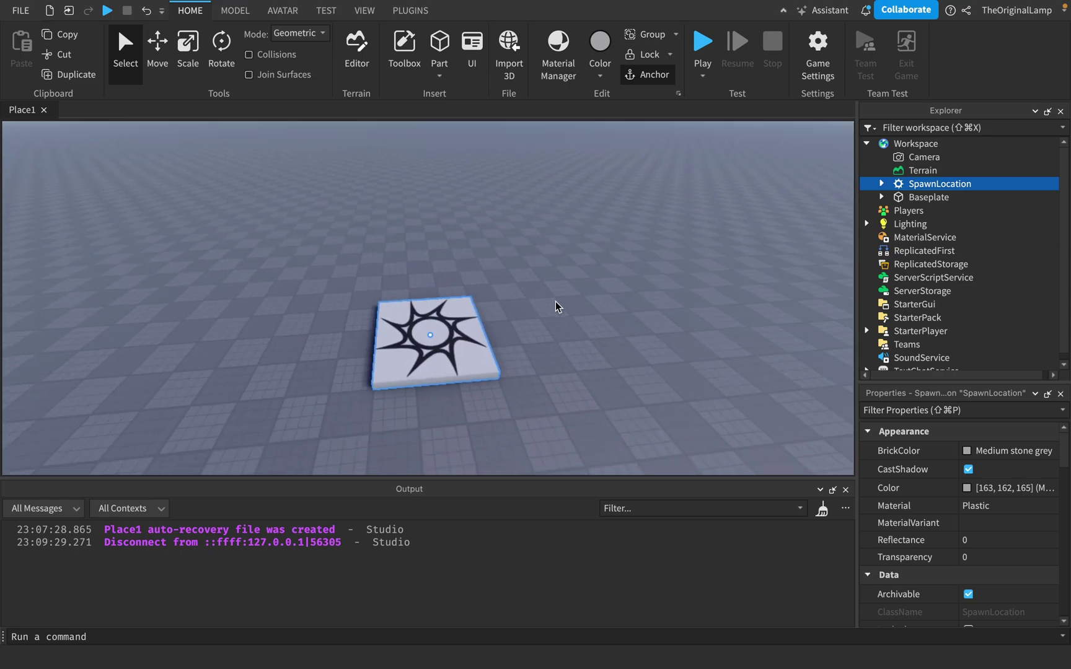
right_click_drag(556, 301, 554, 301)
key("w")
key("s")
key("w")
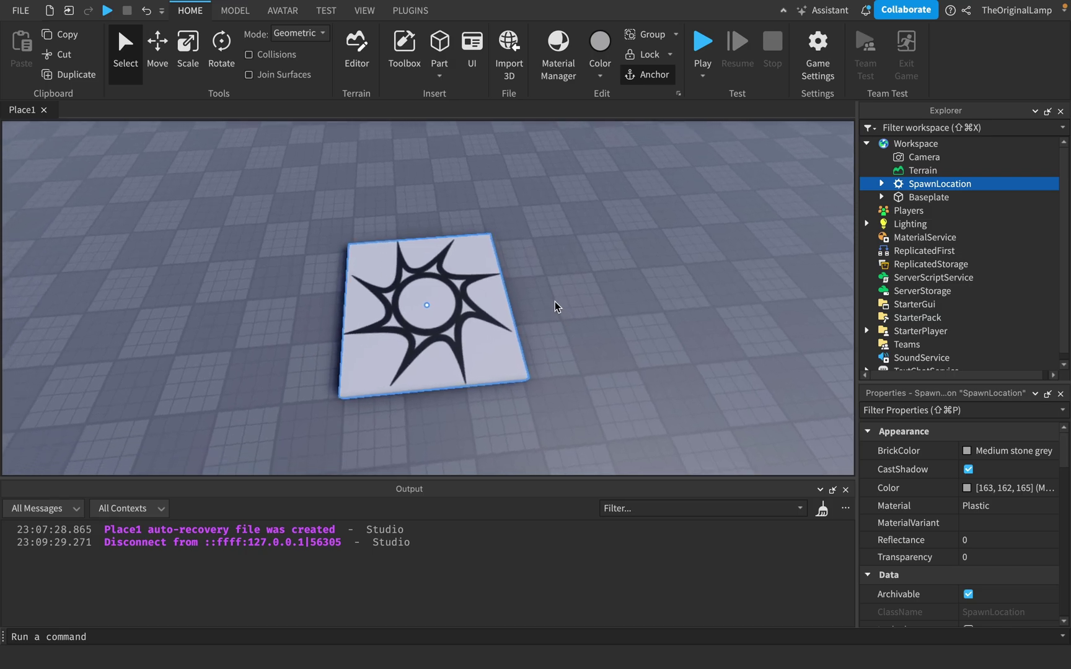
scroll(586, 269, "down", 5)
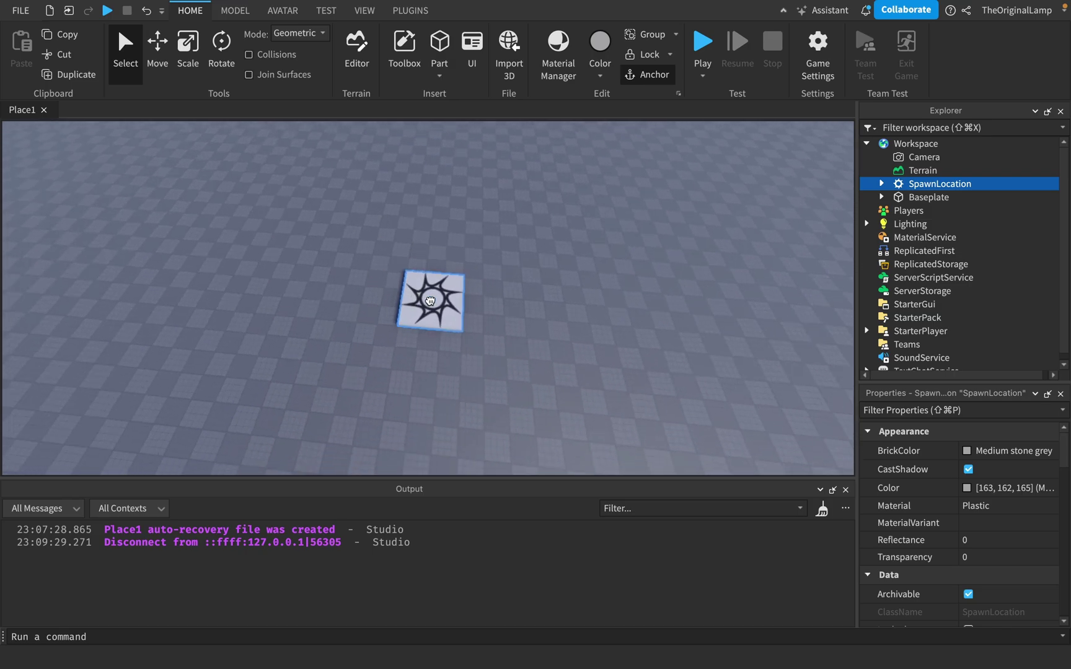
mouse_move(430, 301)
left_mouse_down()
mouse_move(393, 297)
mouse_move(411, 299)
left_mouse_up()
left_click(452, 246)
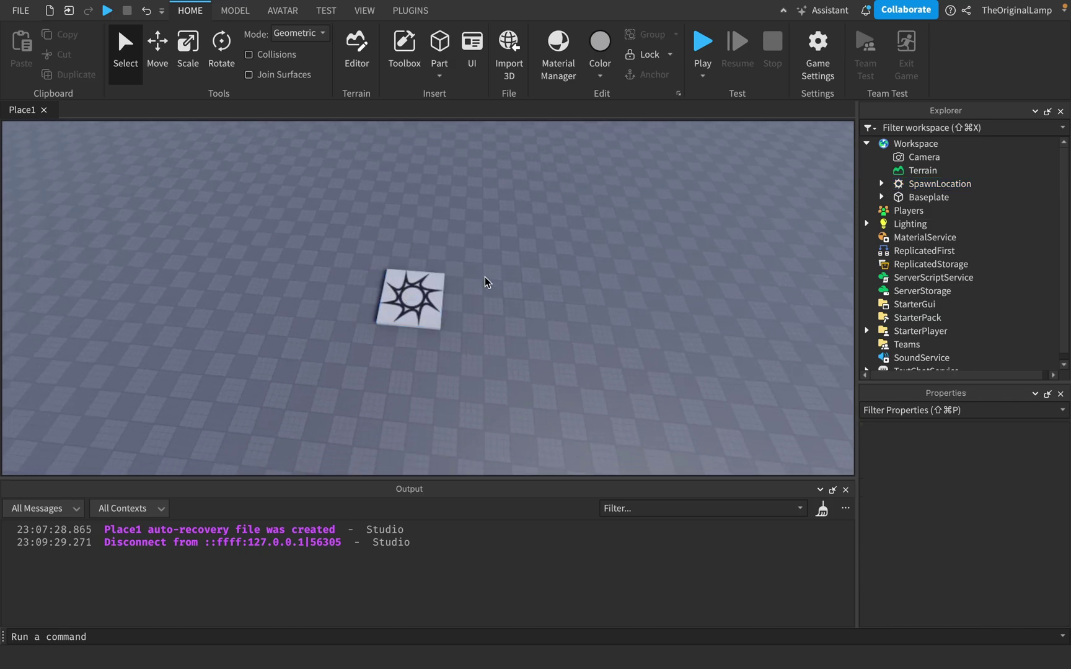
right_click_drag(485, 277, 485, 277)
key("w")
key("s")
key("w")
key("s")
key("w")
key("s")
key("w")
key("s")
key("w")
key("w")
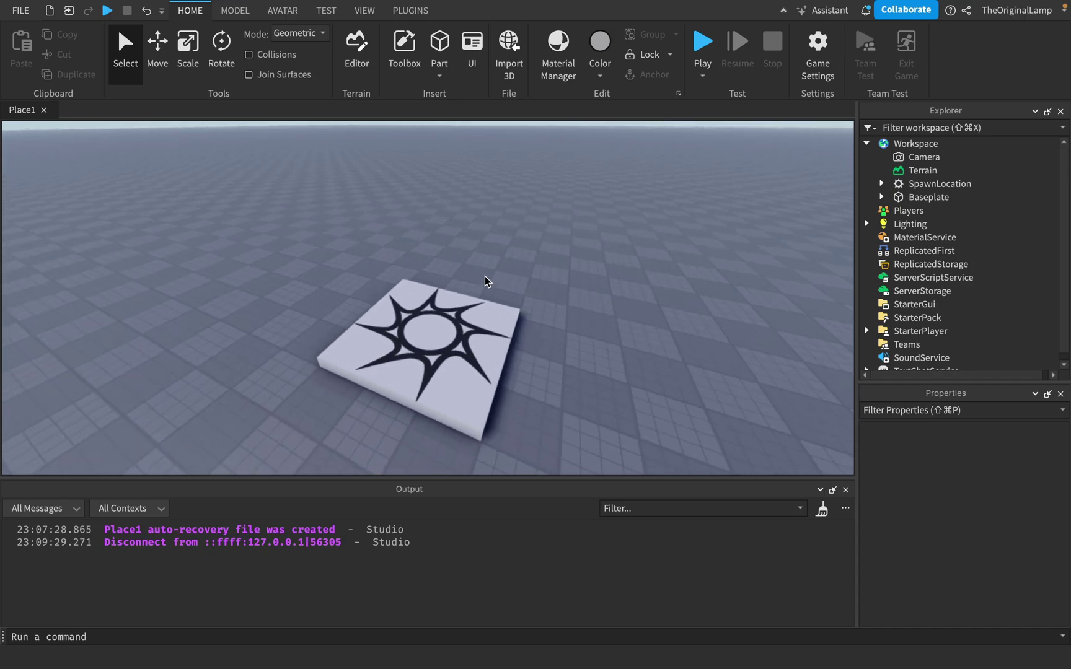
right_click_drag(485, 277, 533, 263)
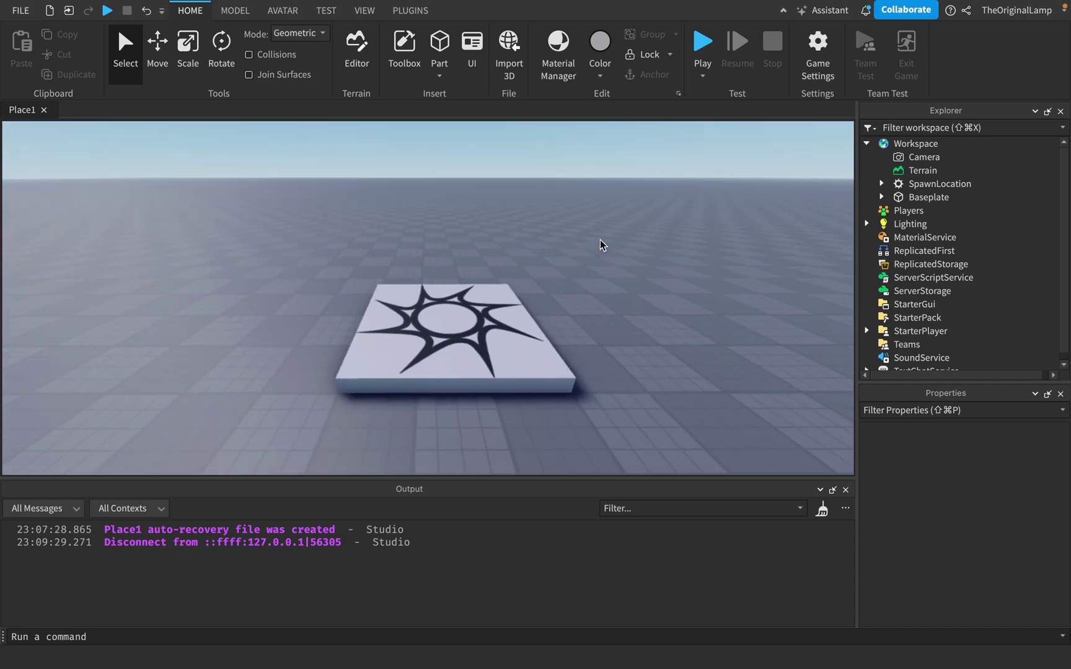